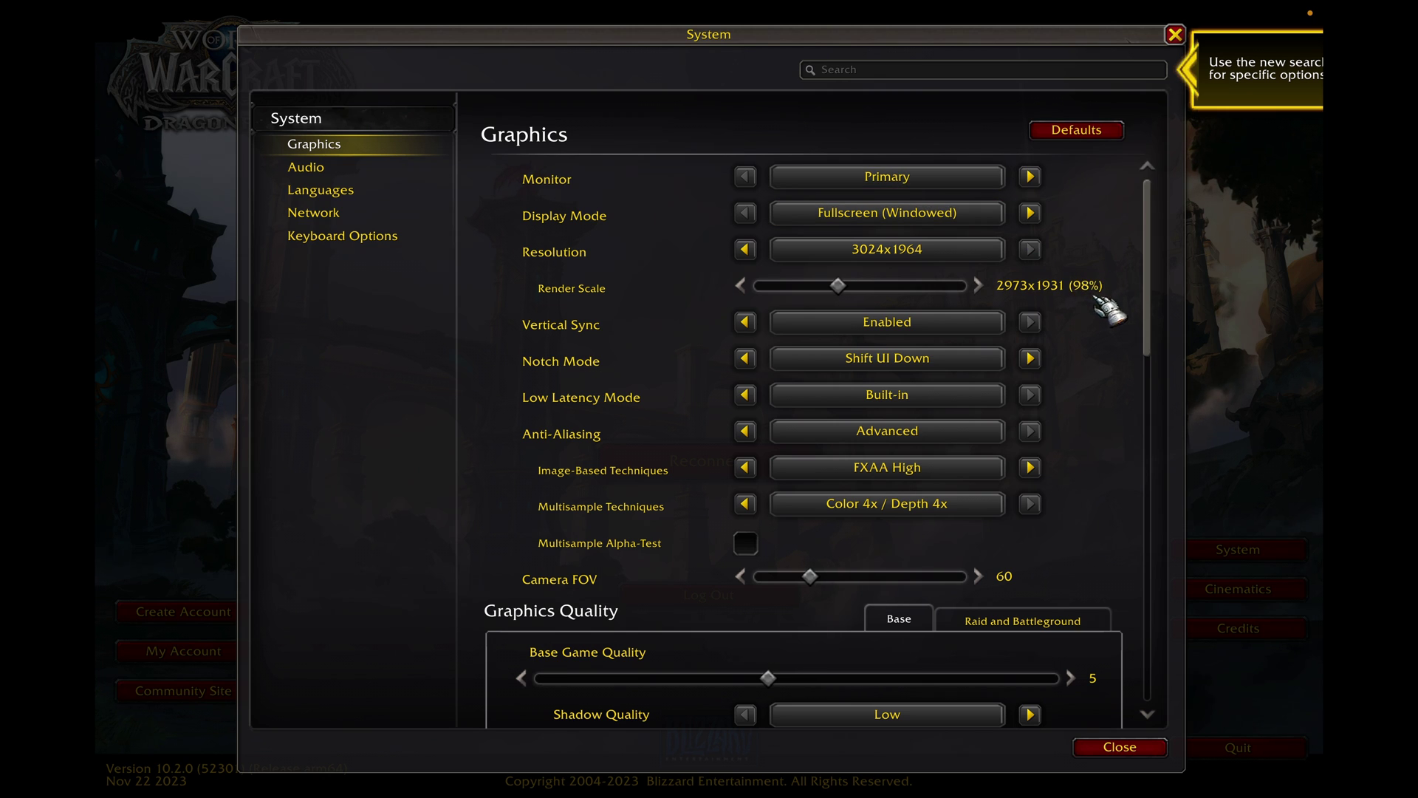
scroll(1105, 307, down, 10)
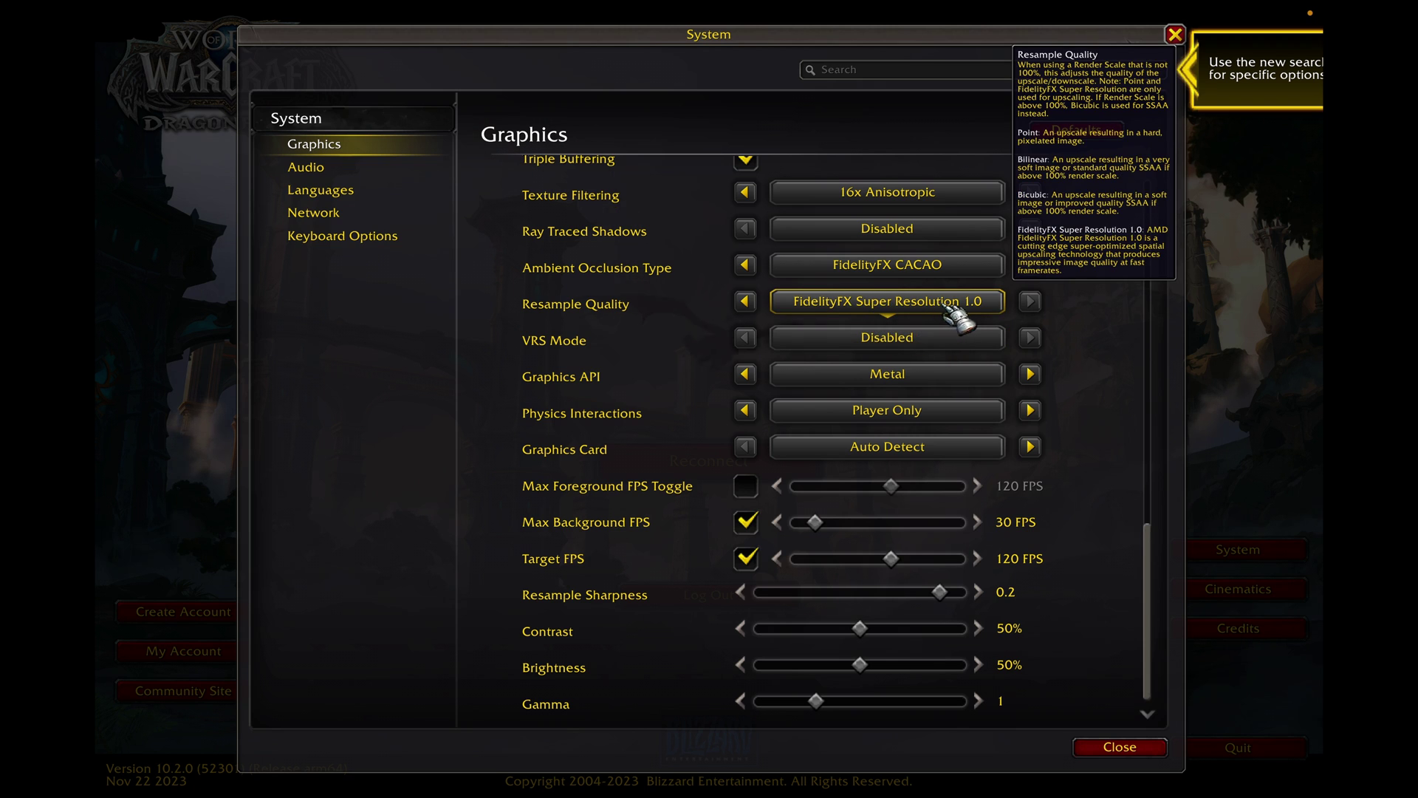
scroll(1101, 318, up, 10)
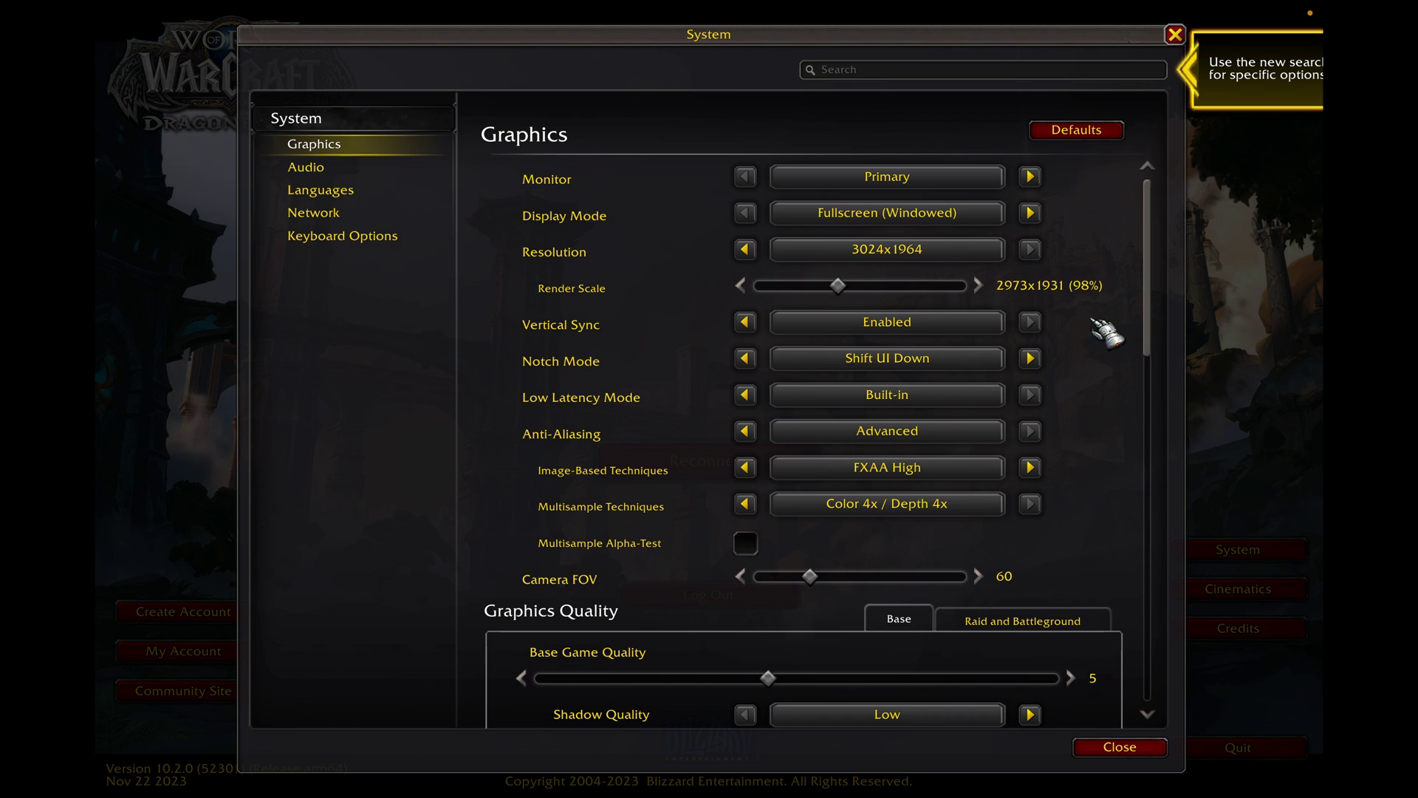
mouse_move(642, 290)
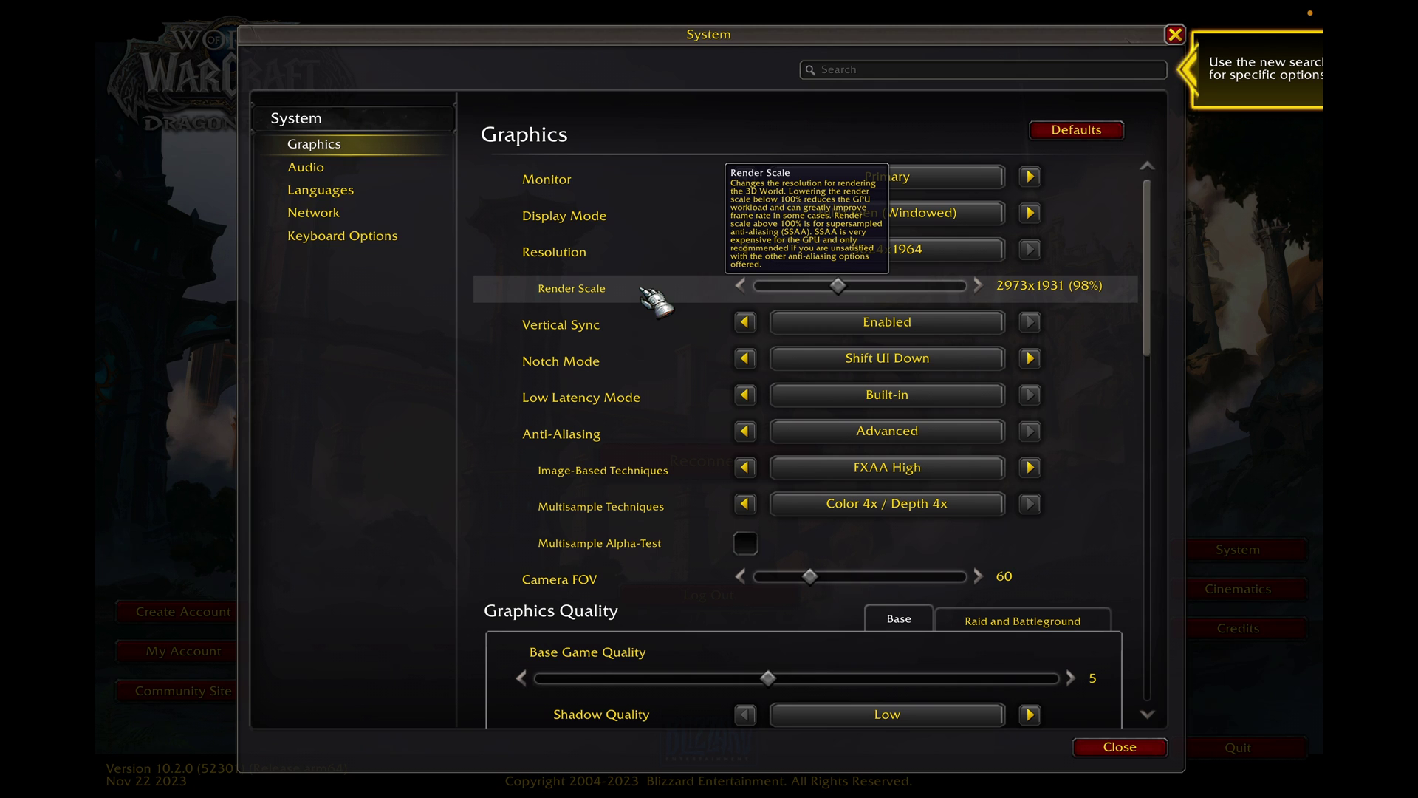
scroll(1071, 409, down, 10)
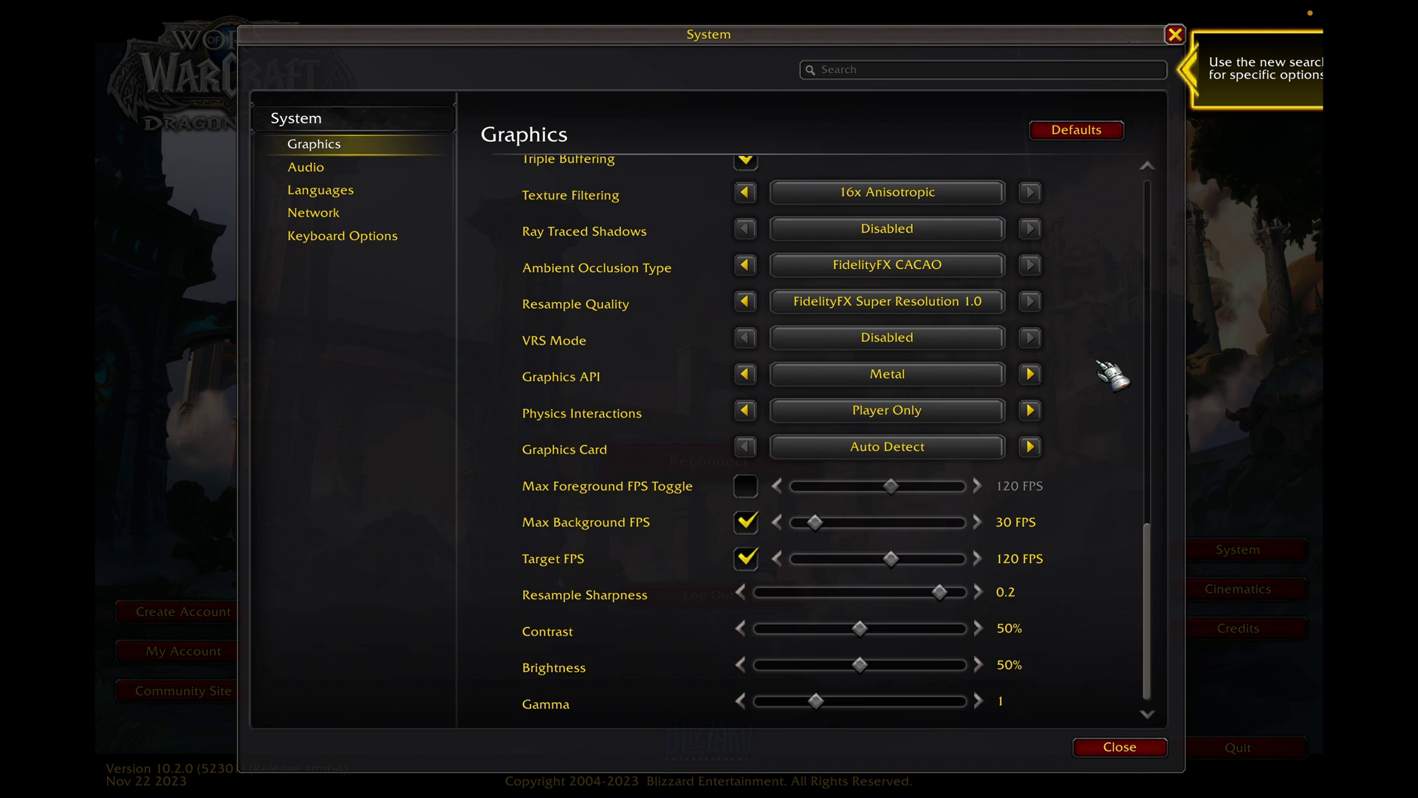
scroll(1101, 369, up, 10)
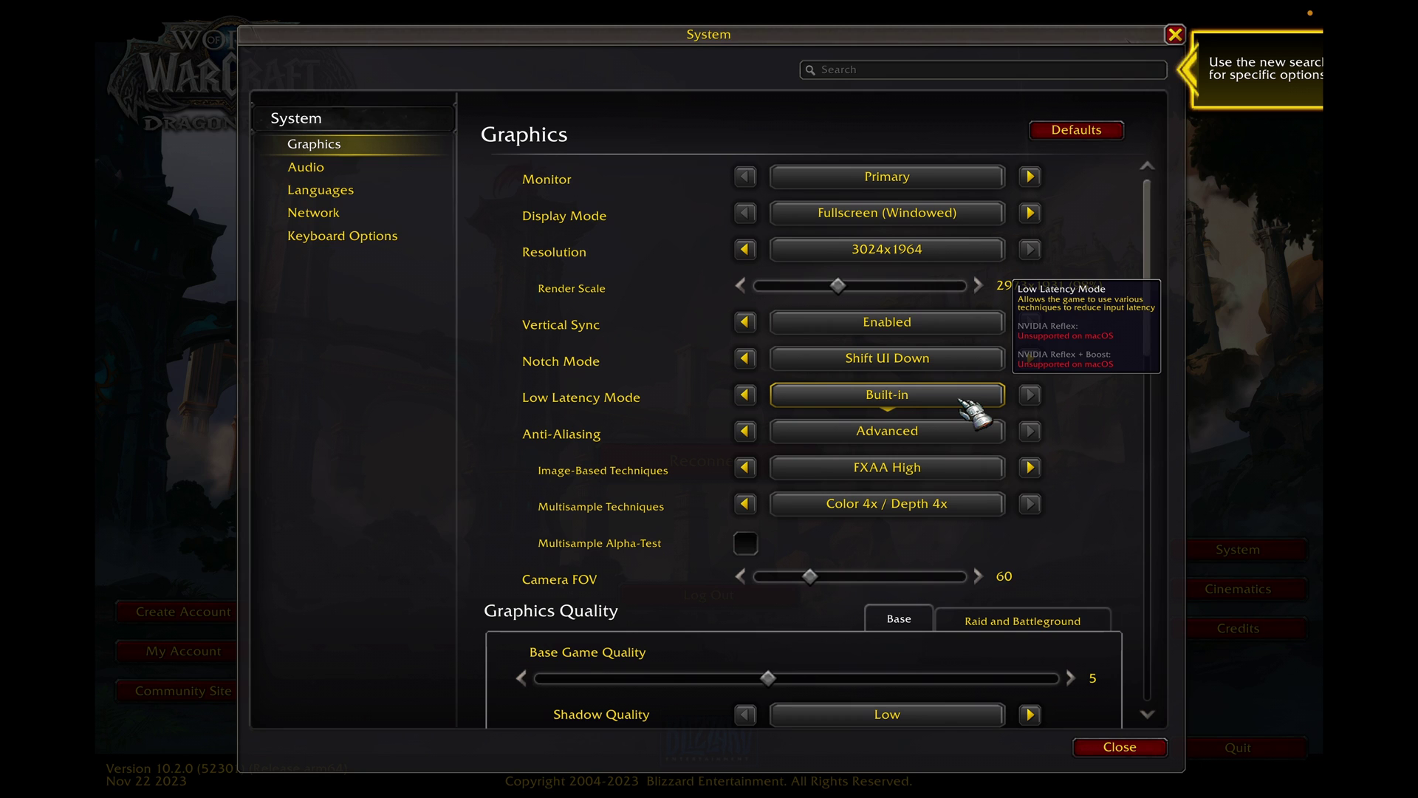
scroll(975, 414, down, 2)
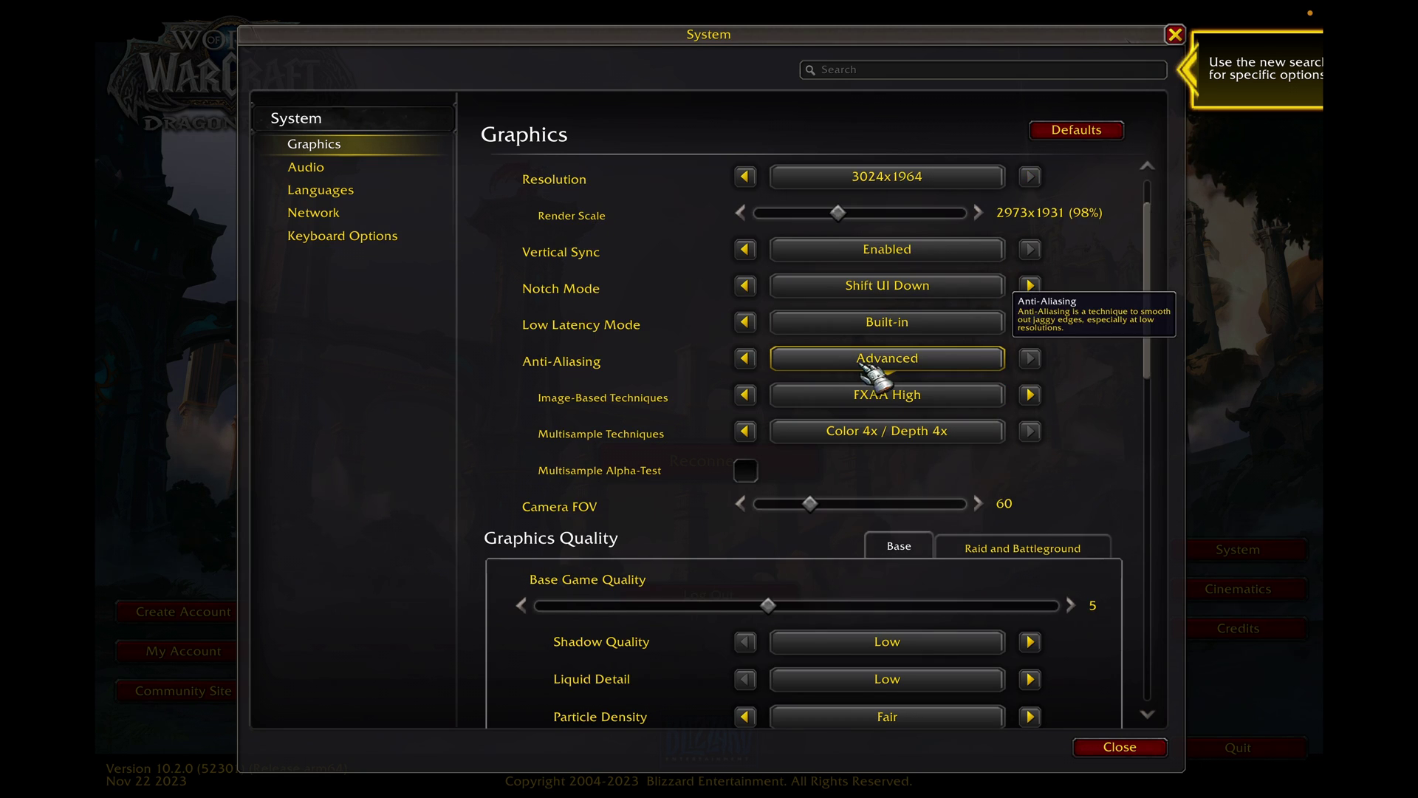
click(898, 410)
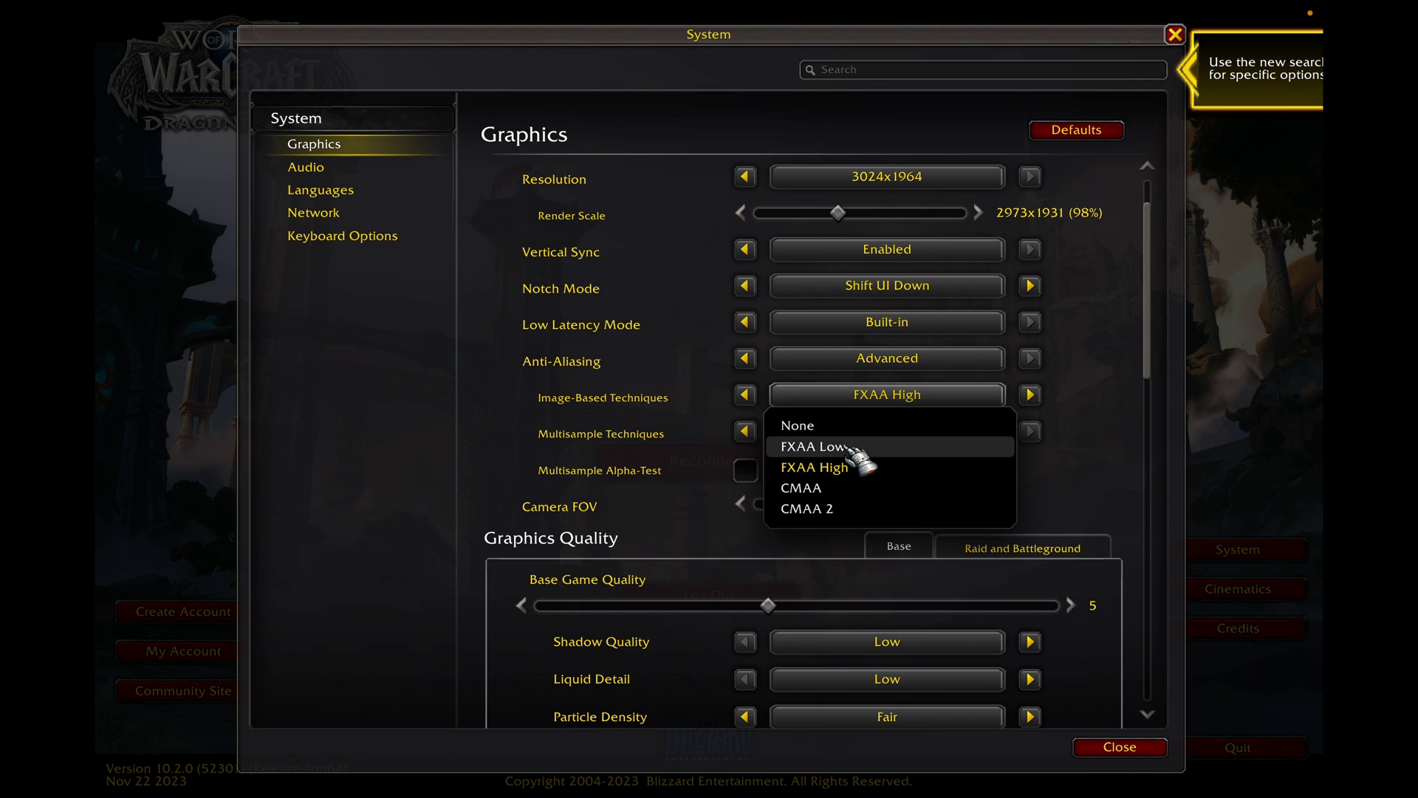
click(1076, 443)
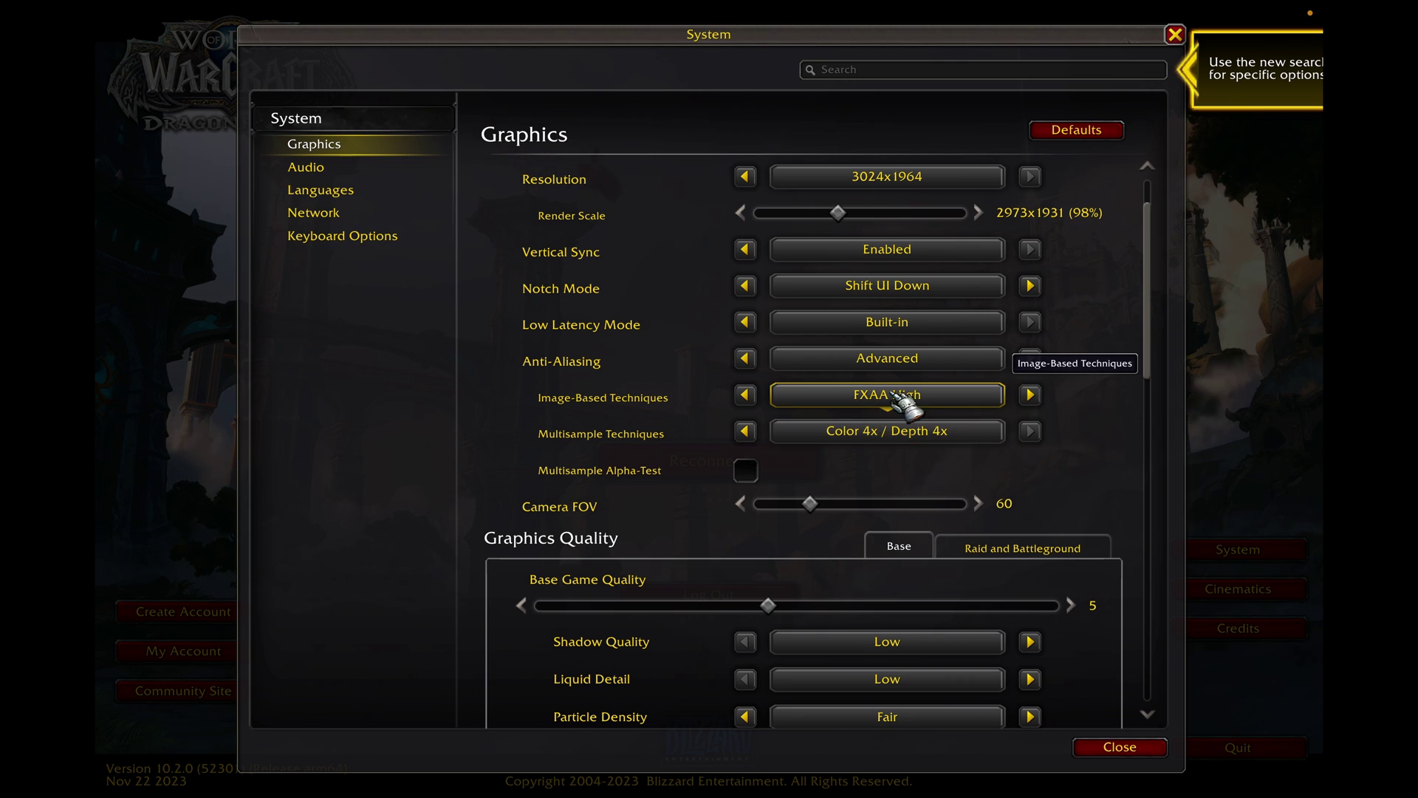
click(883, 435)
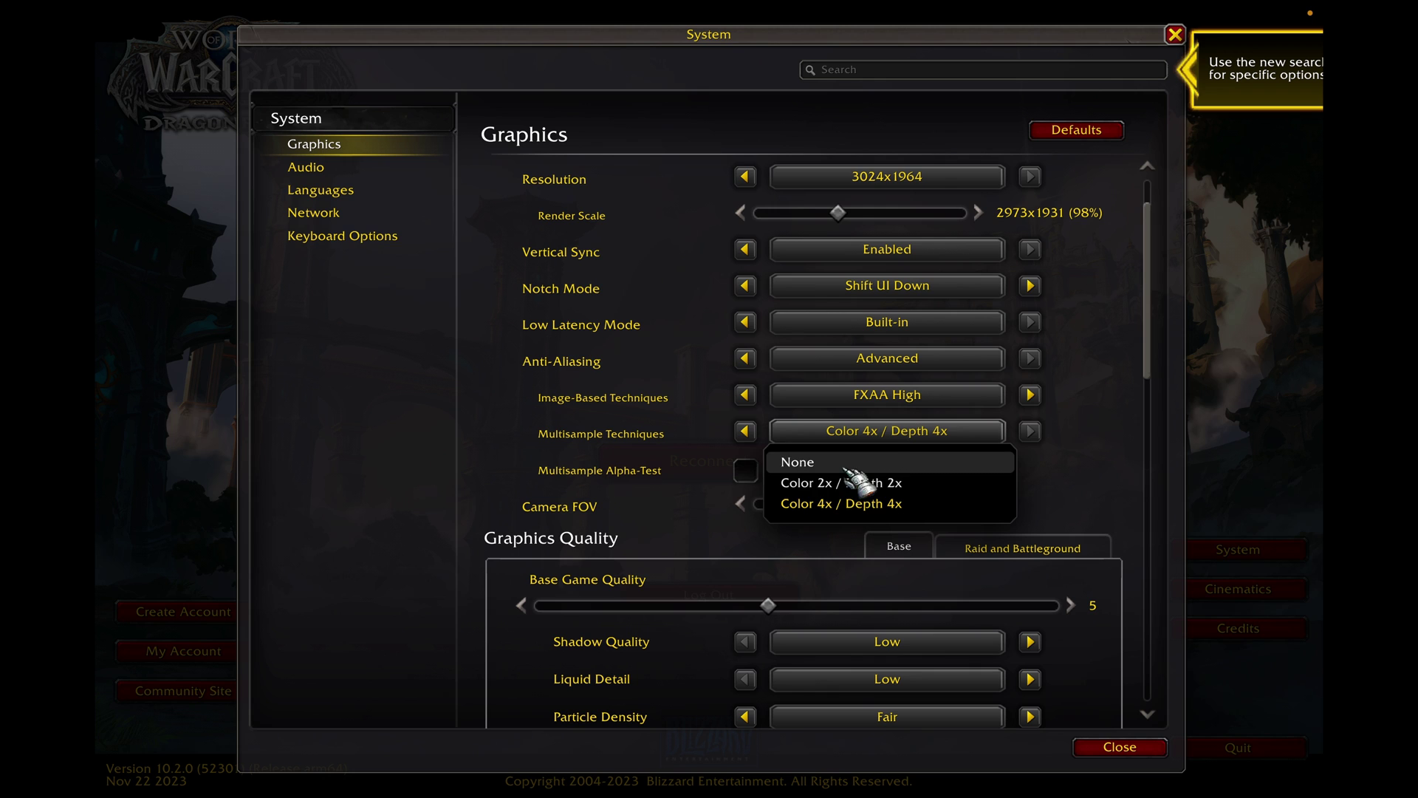
click(1107, 484)
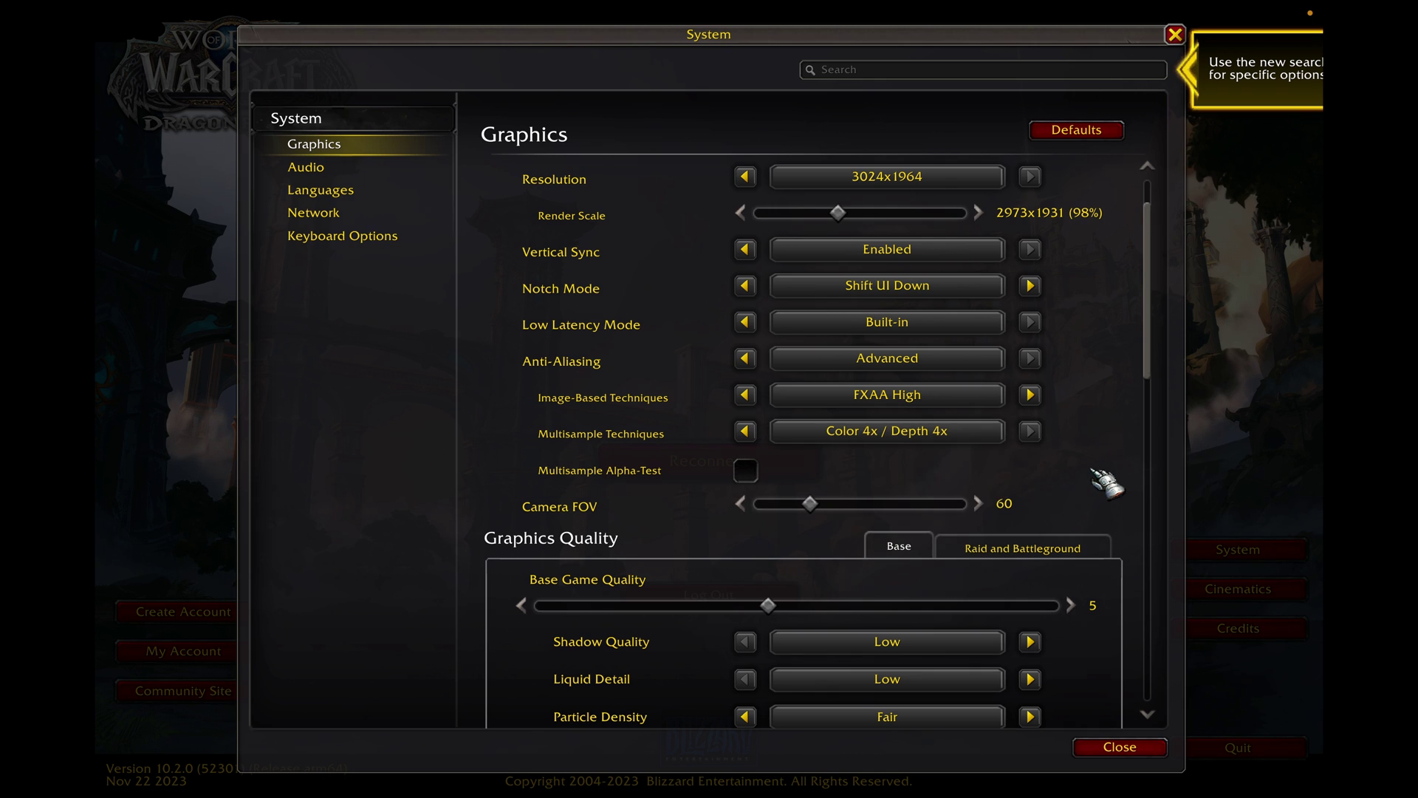
scroll(1104, 477, down, 4)
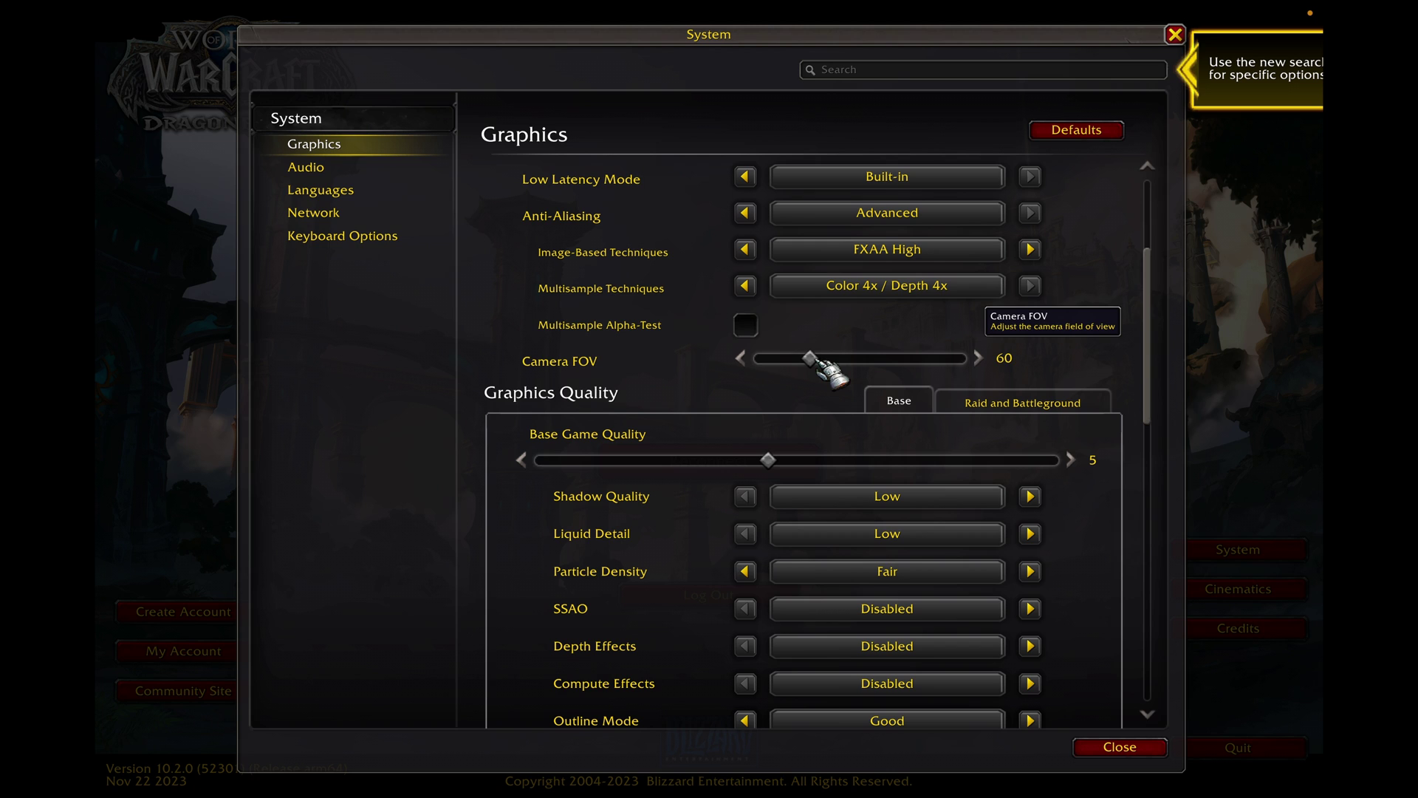
drag(810, 359, 968, 378)
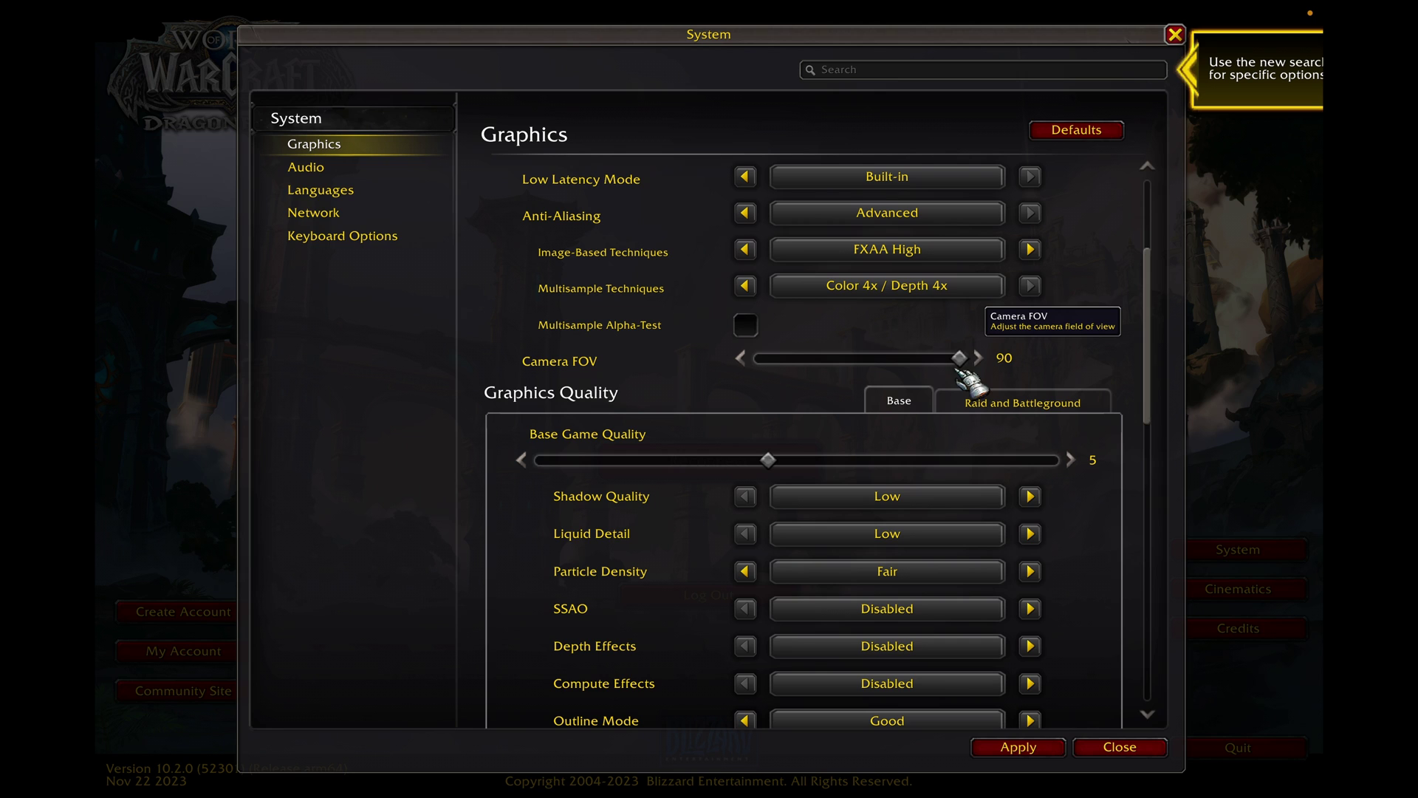
drag(968, 378, 814, 376)
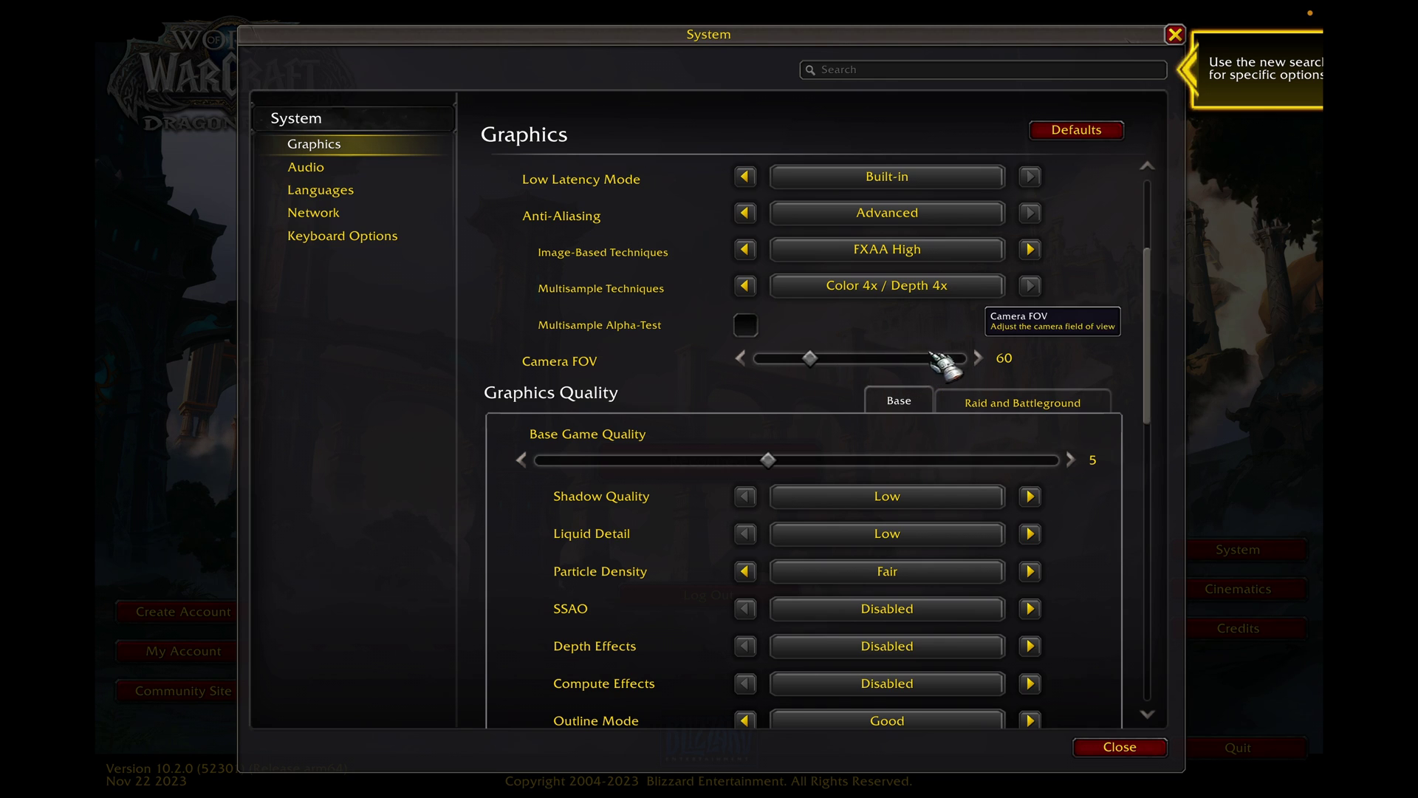
scroll(1085, 351, down, 3)
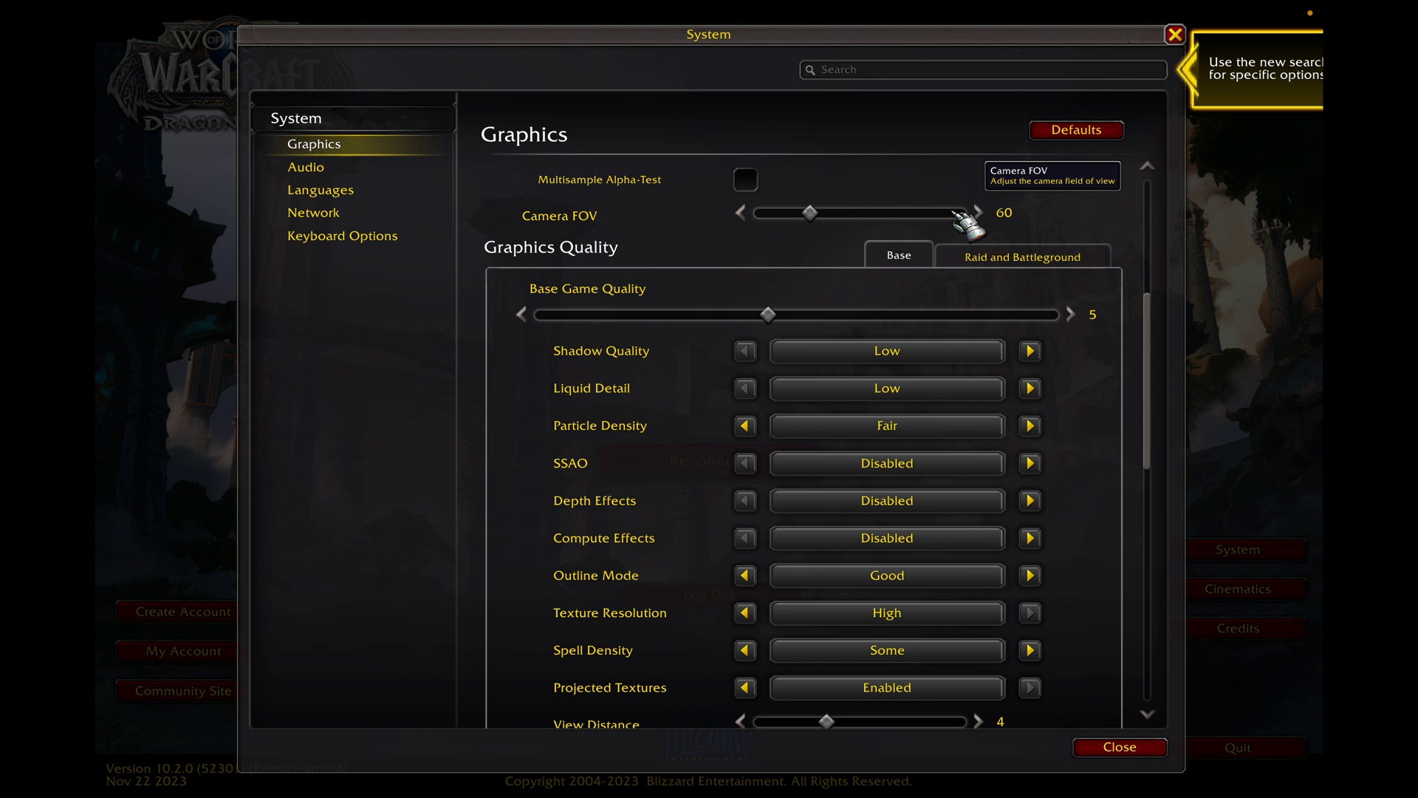
scroll(986, 356, down, 1)
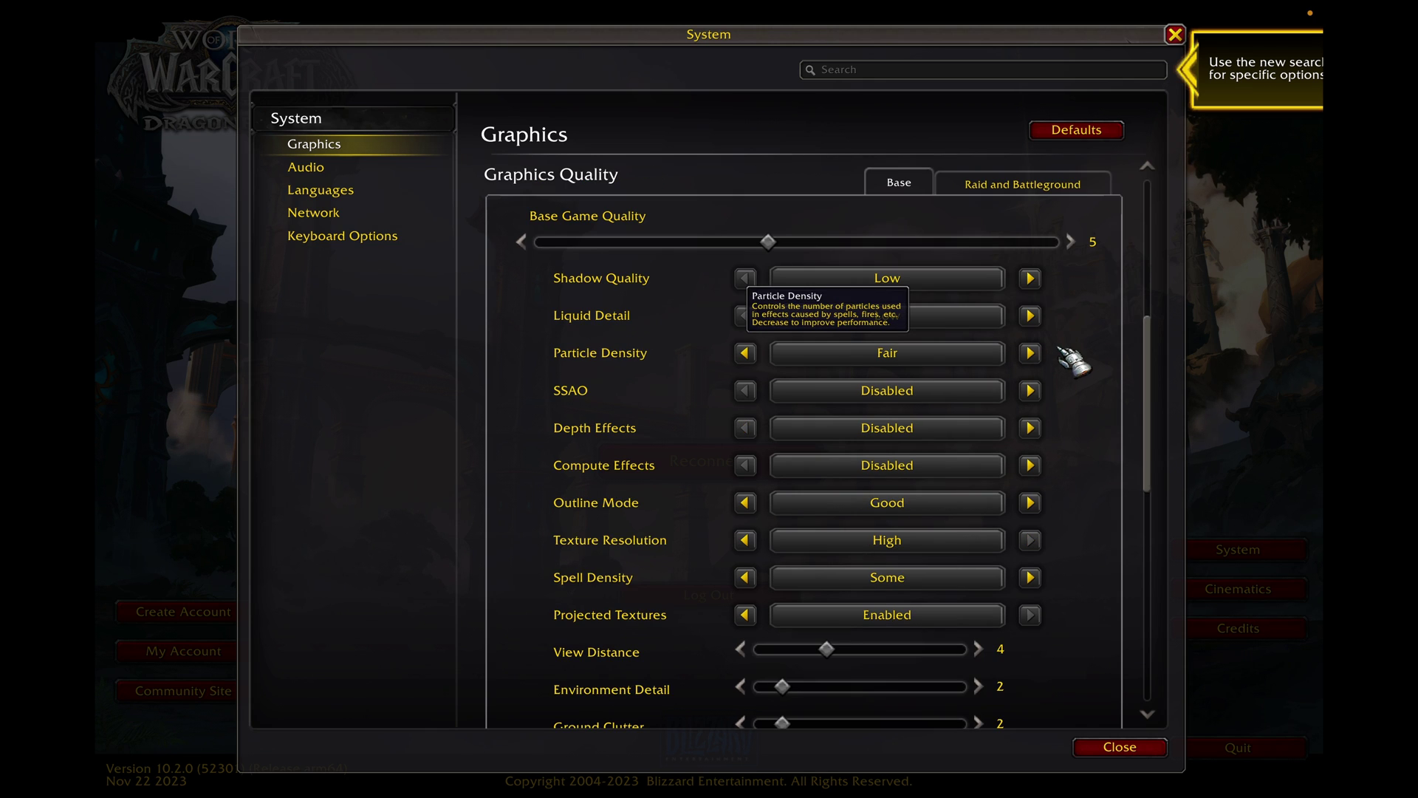
click(900, 360)
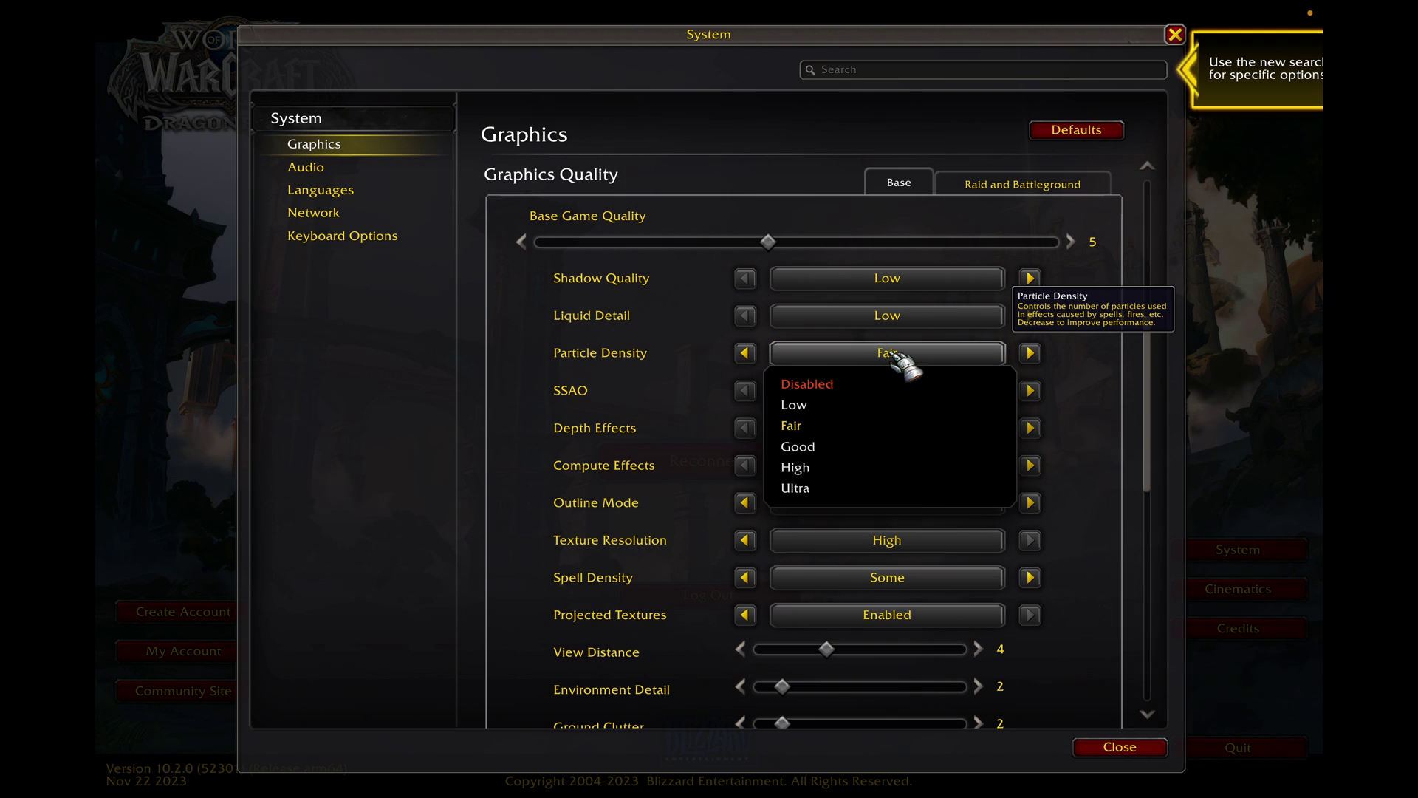
click(903, 362)
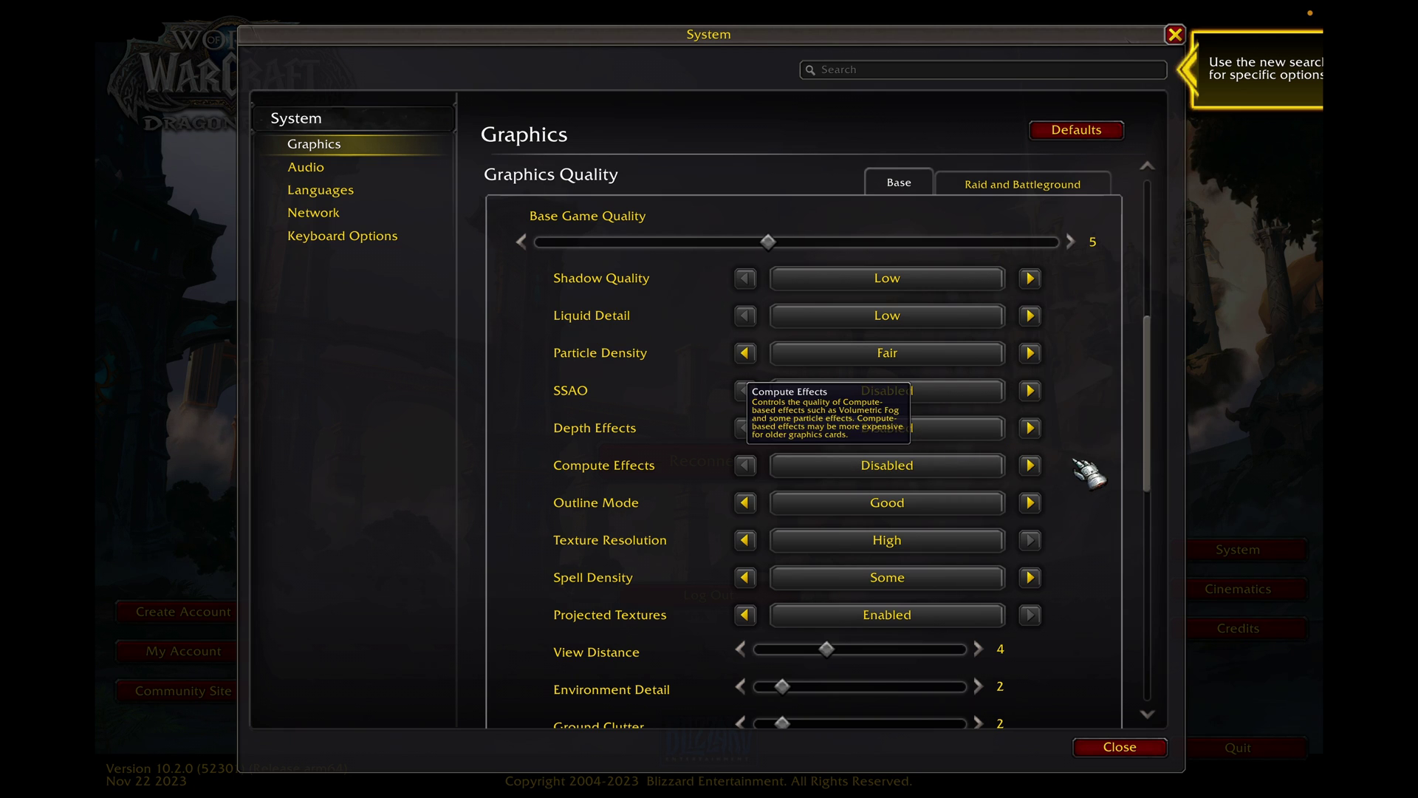
scroll(1096, 463, down, 2)
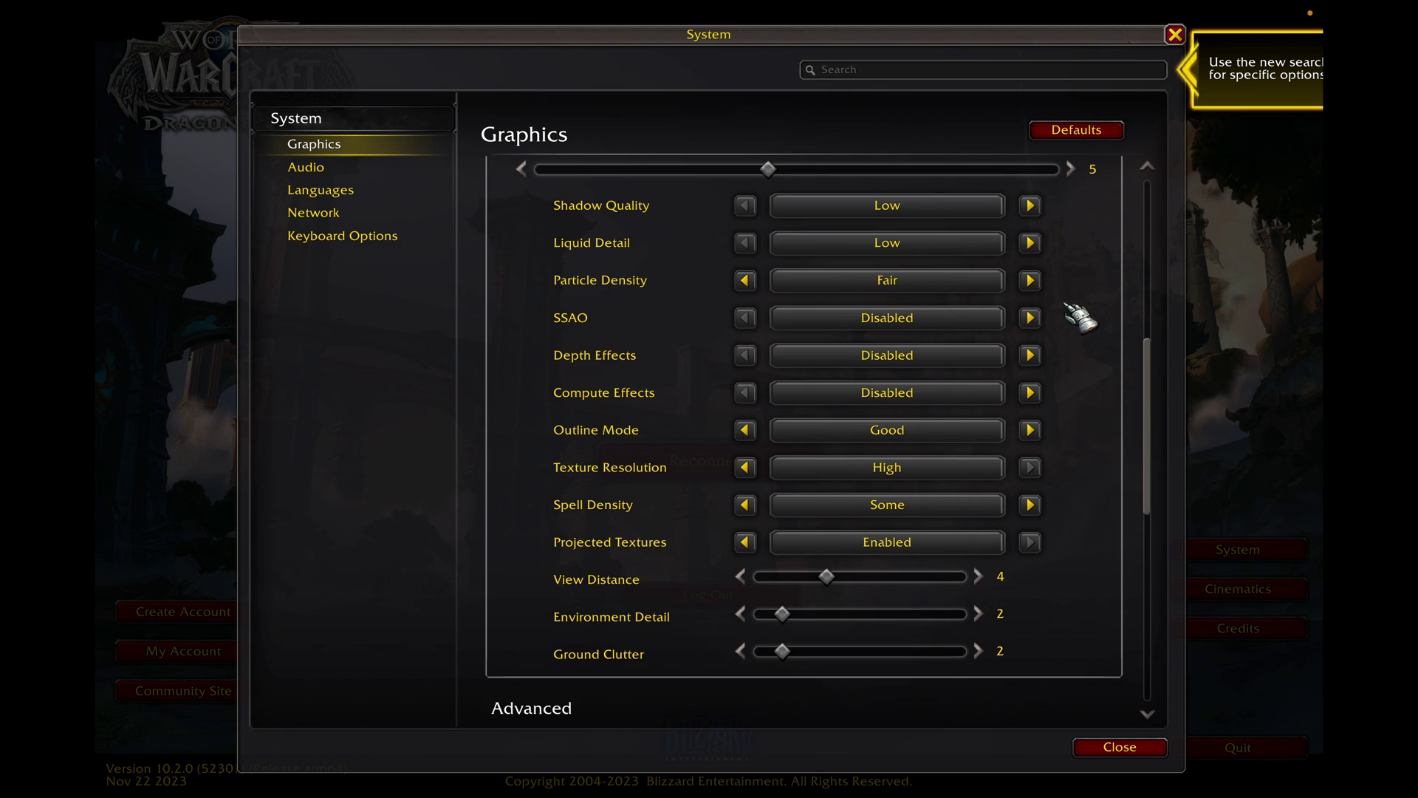
click(872, 442)
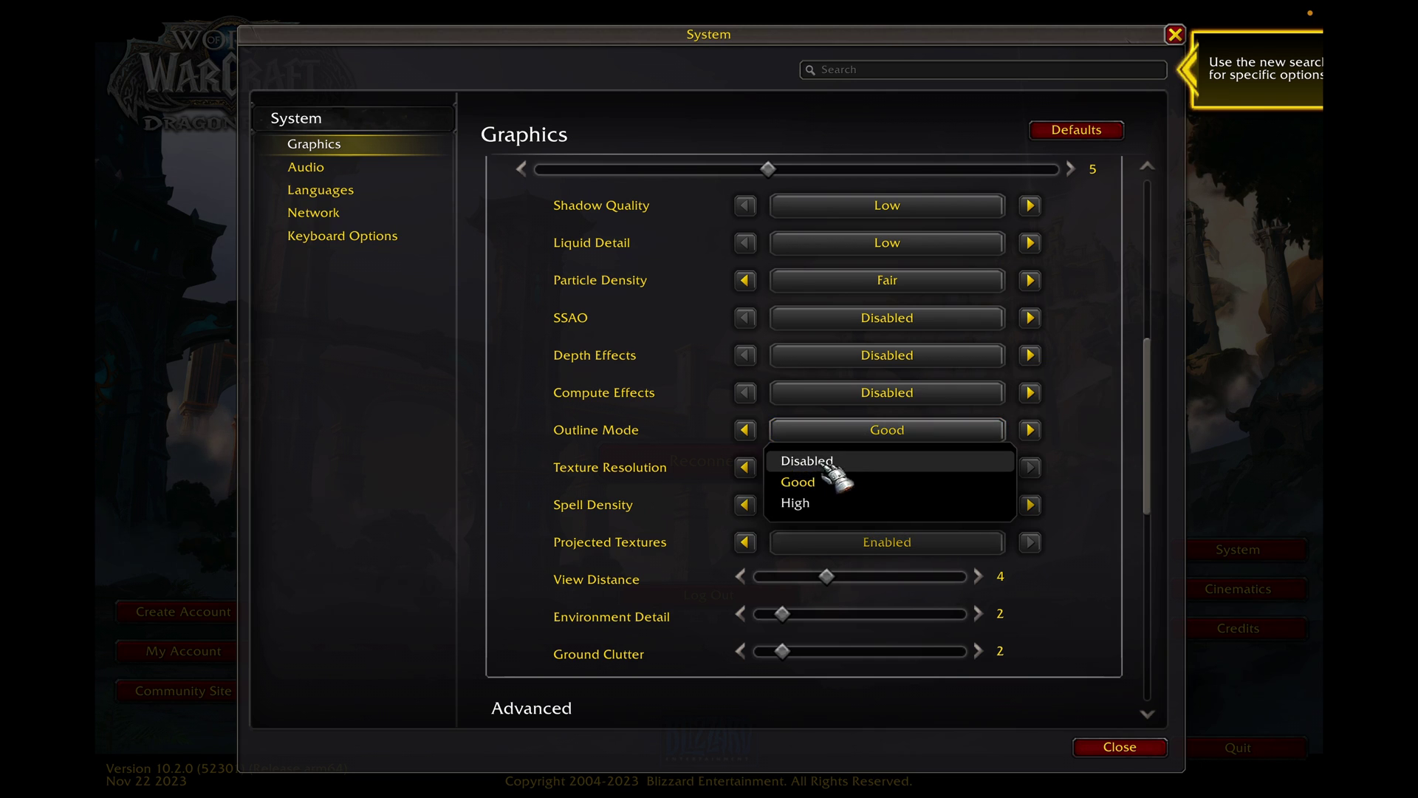
click(1085, 455)
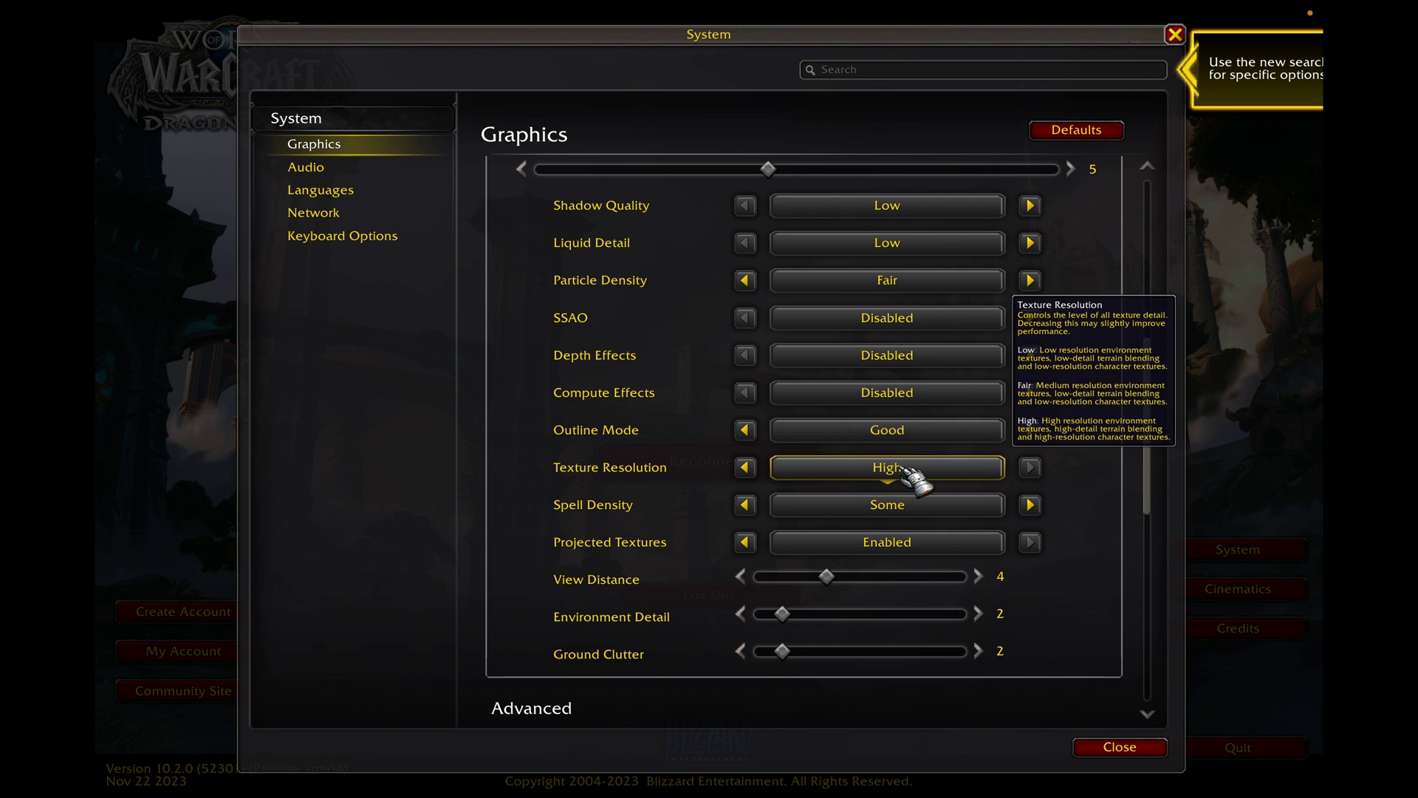
scroll(915, 476, down, 2)
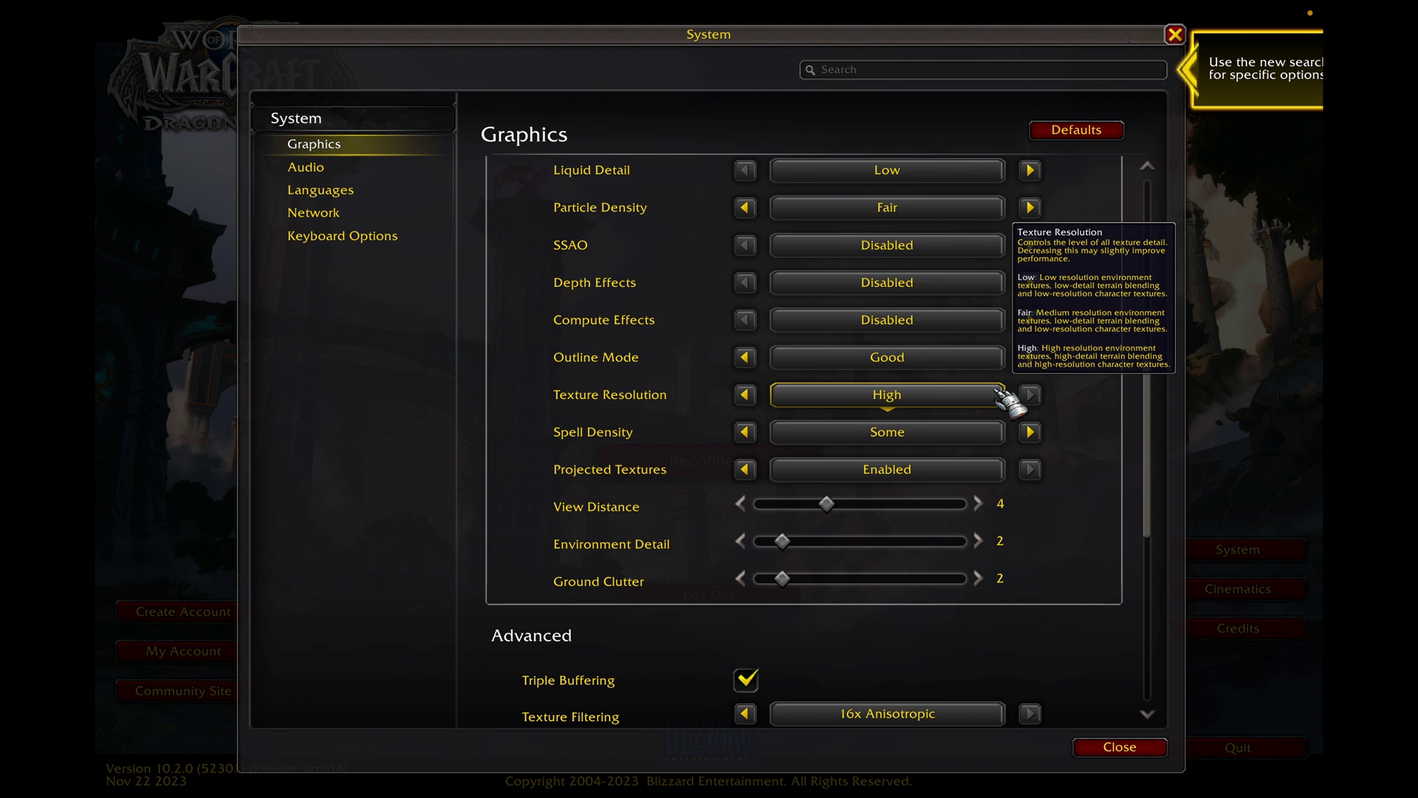
click(972, 403)
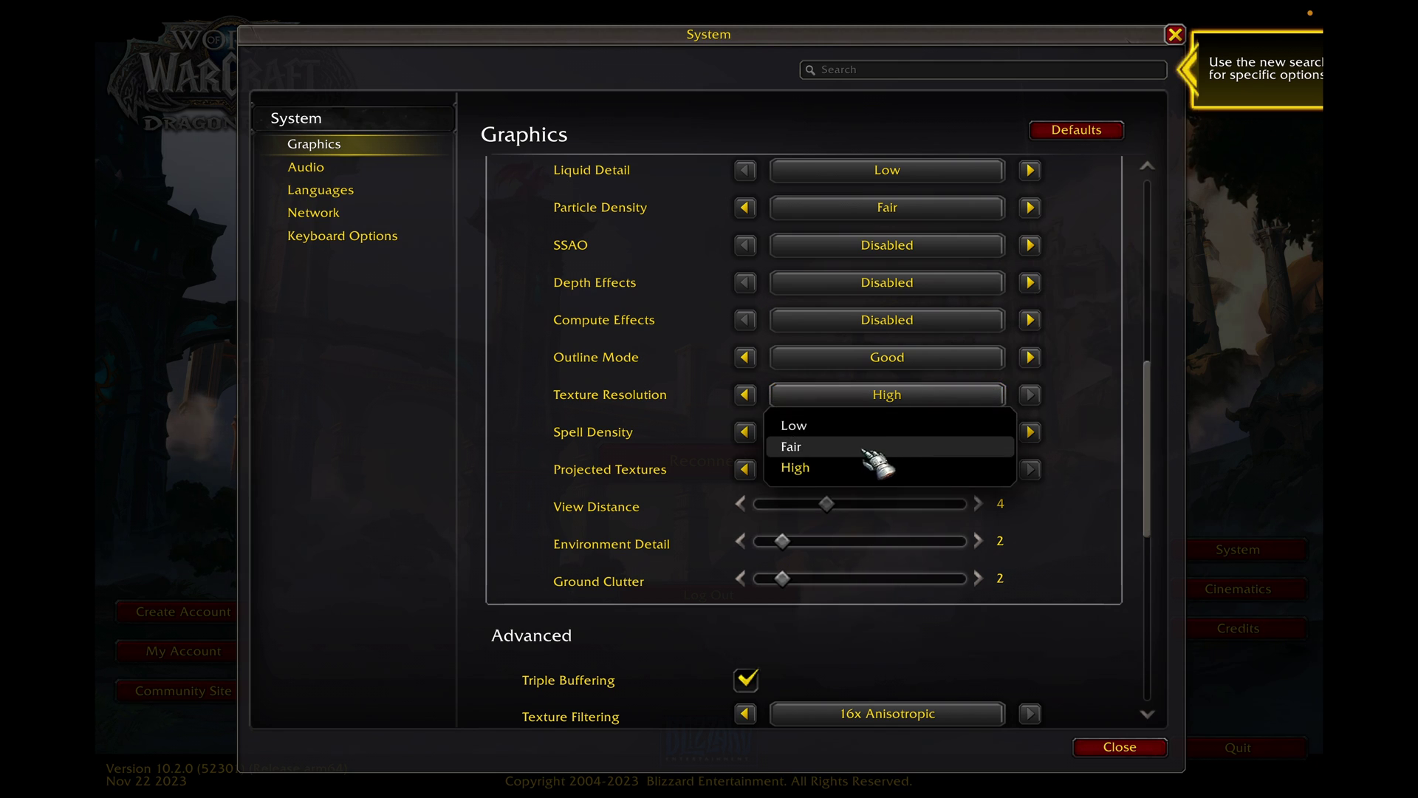
click(1119, 453)
scroll(1124, 455, down, 3)
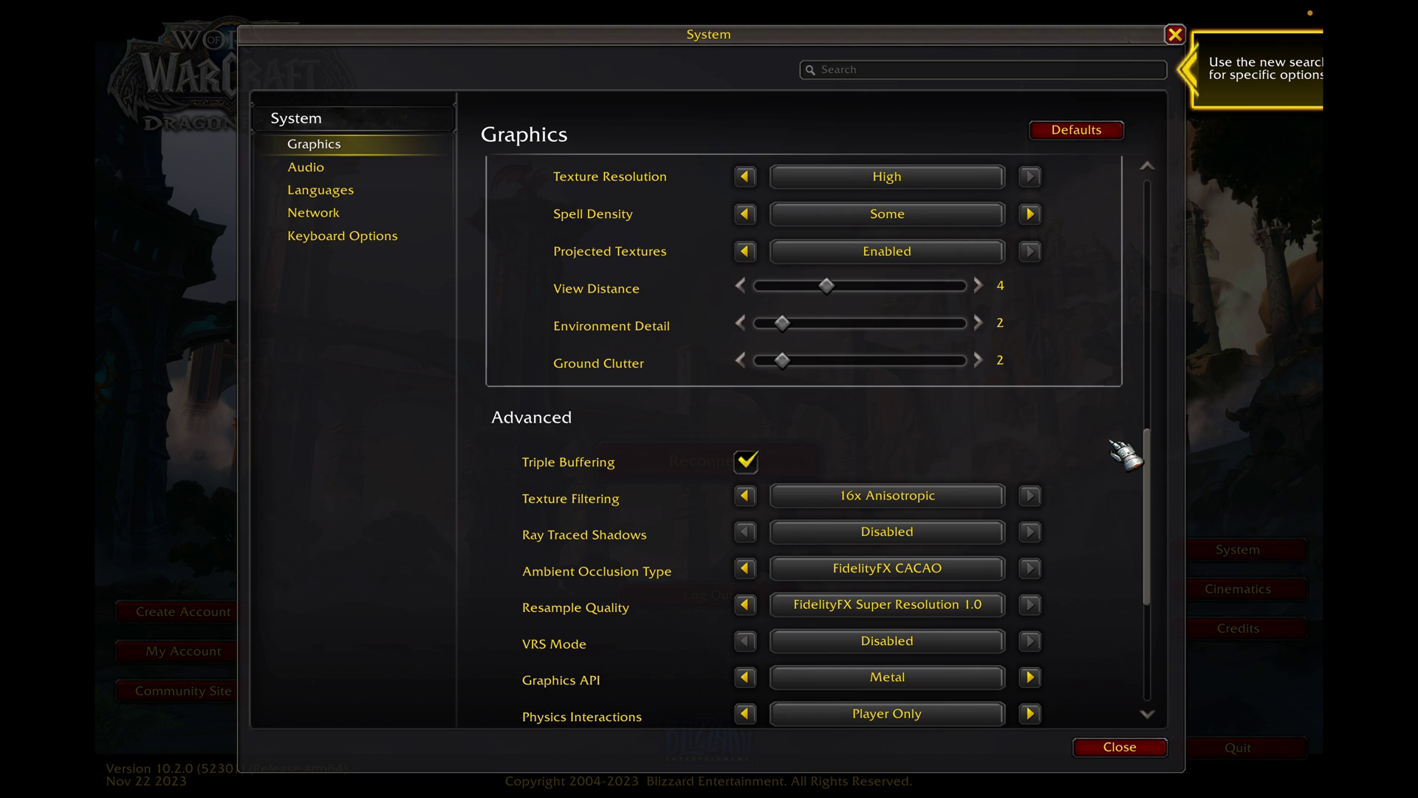
click(851, 490)
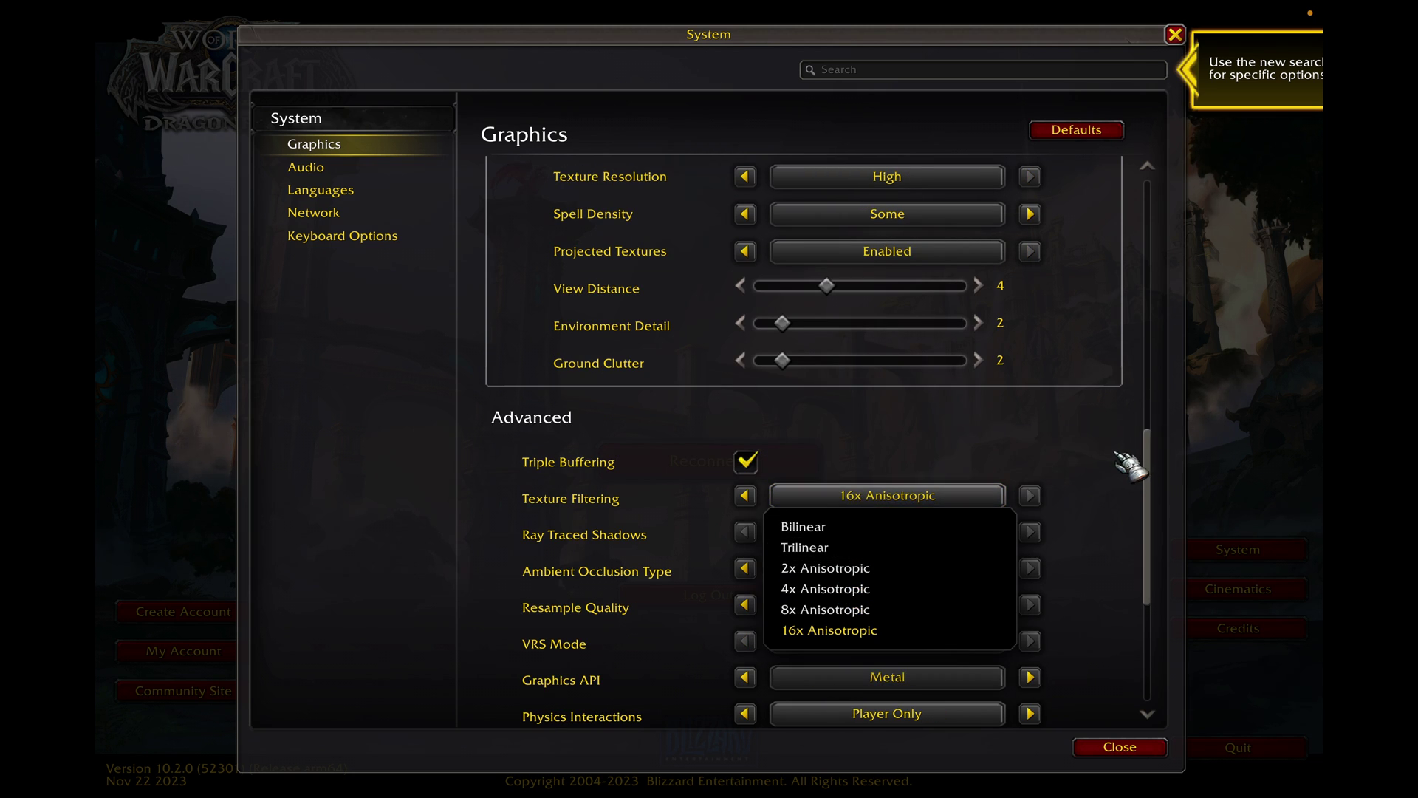
scroll(1121, 468, up, 3)
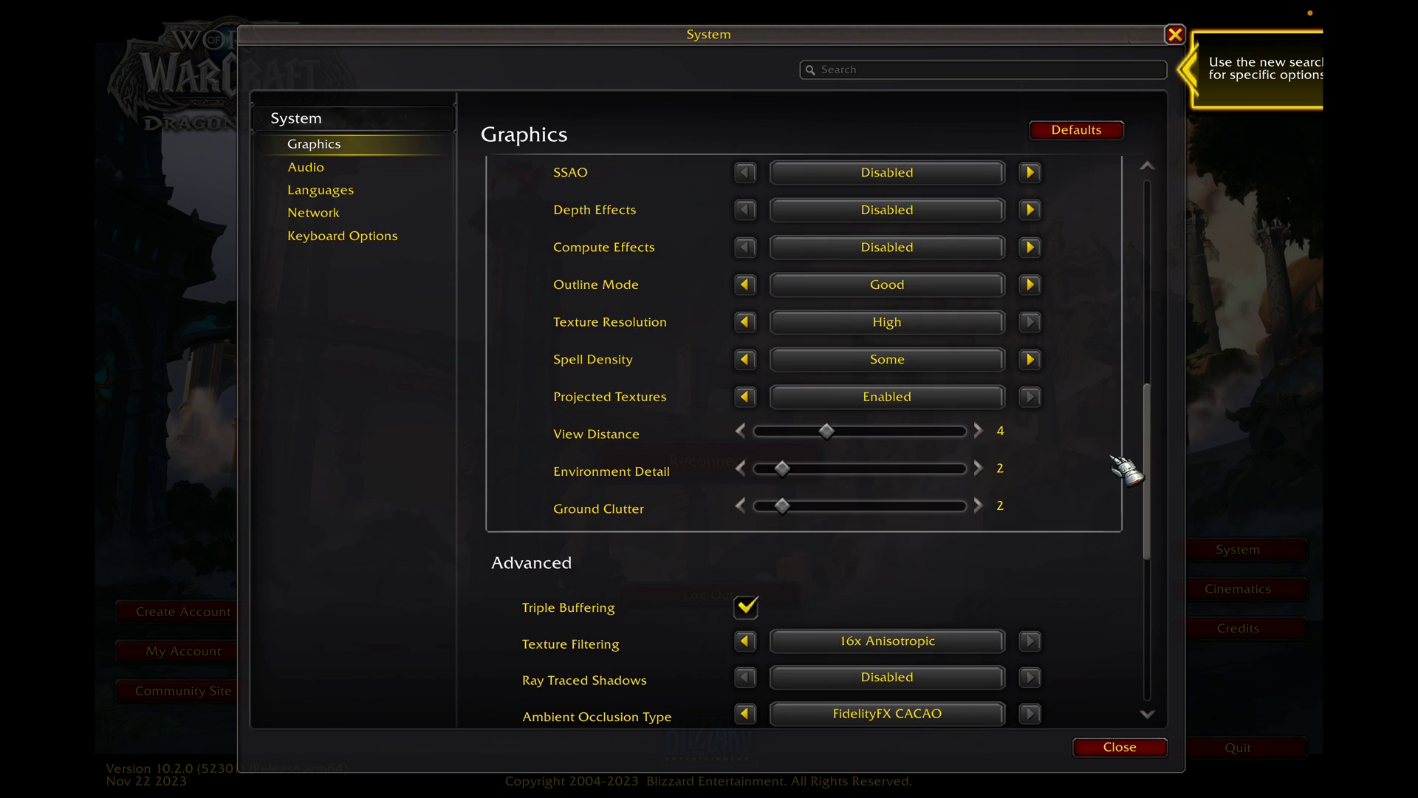
click(993, 325)
click(1000, 393)
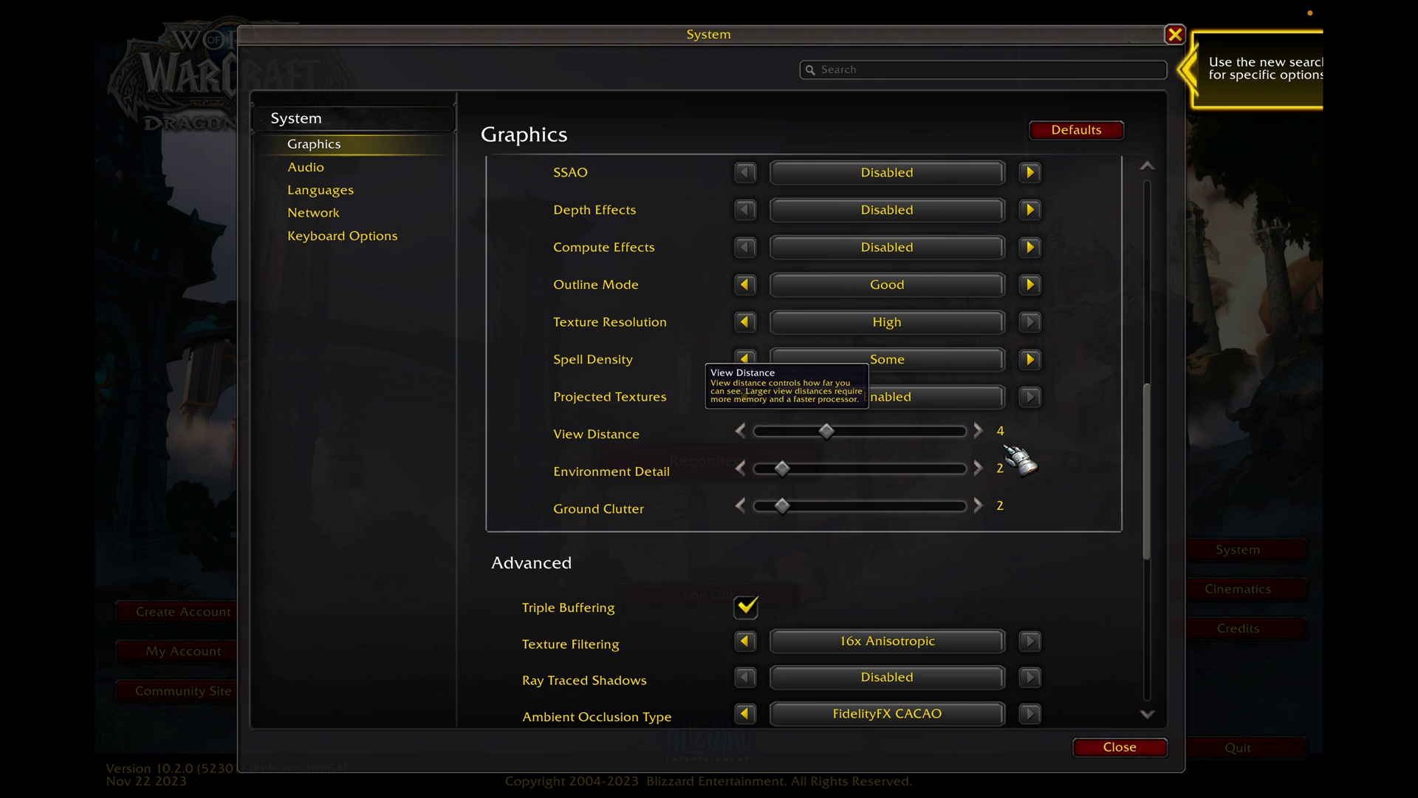
click(960, 433)
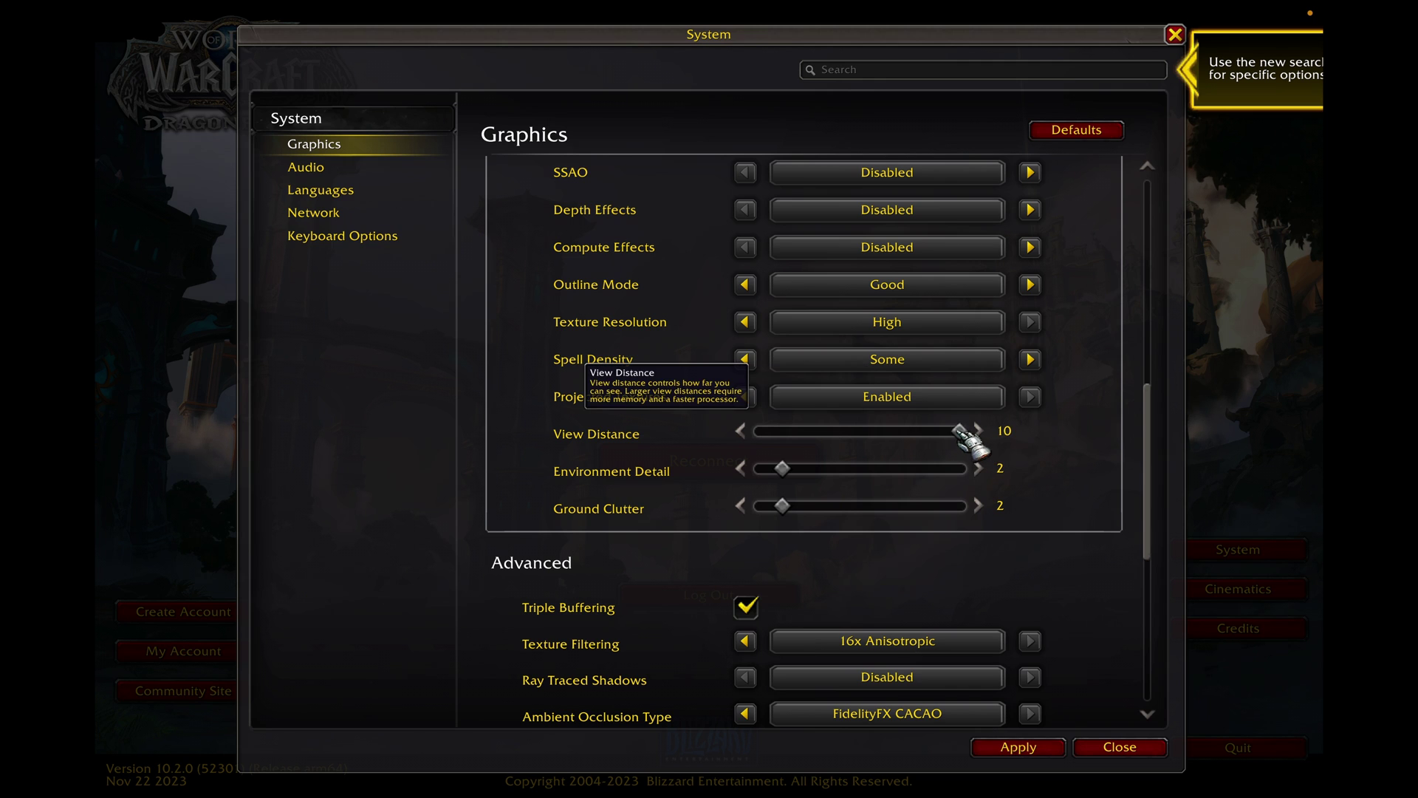
click(824, 431)
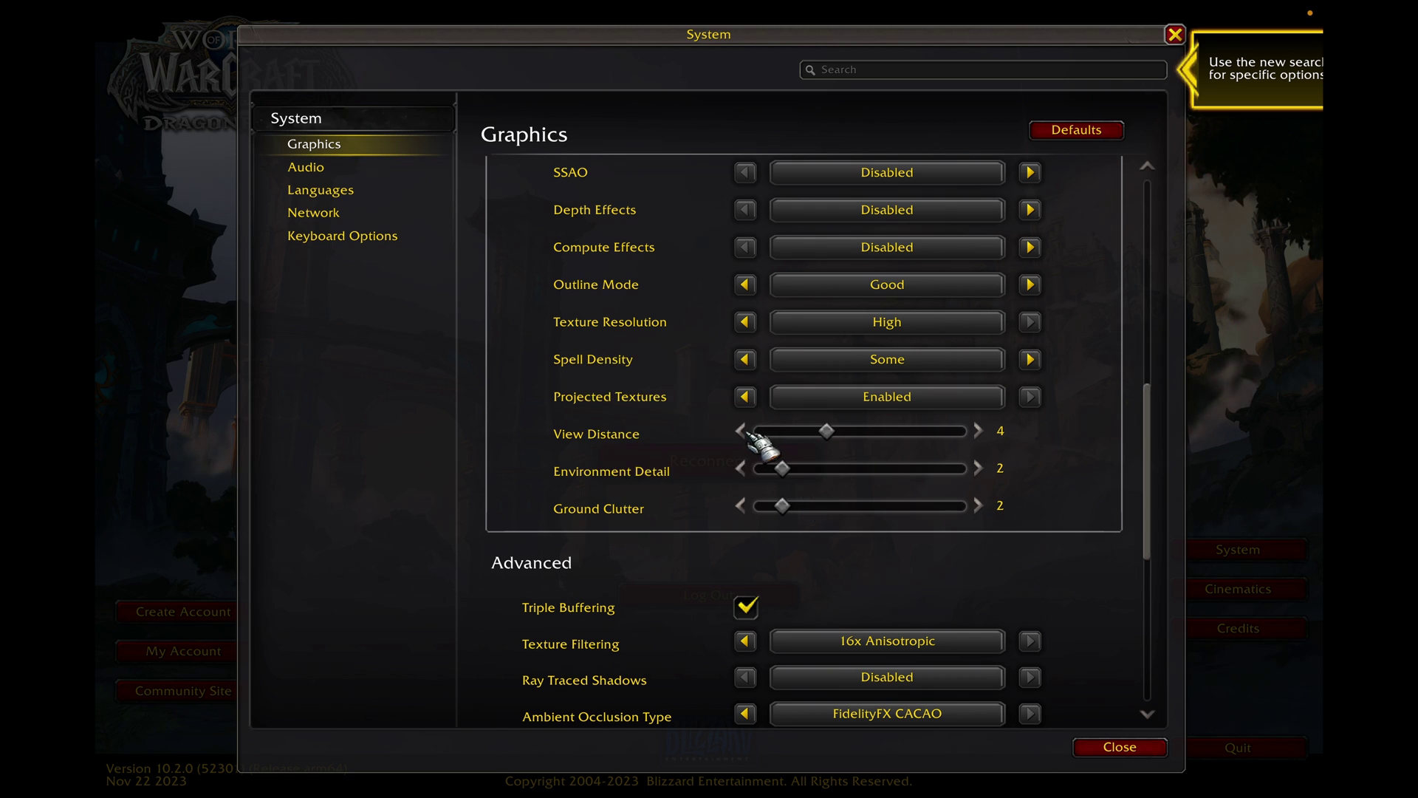
click(741, 430)
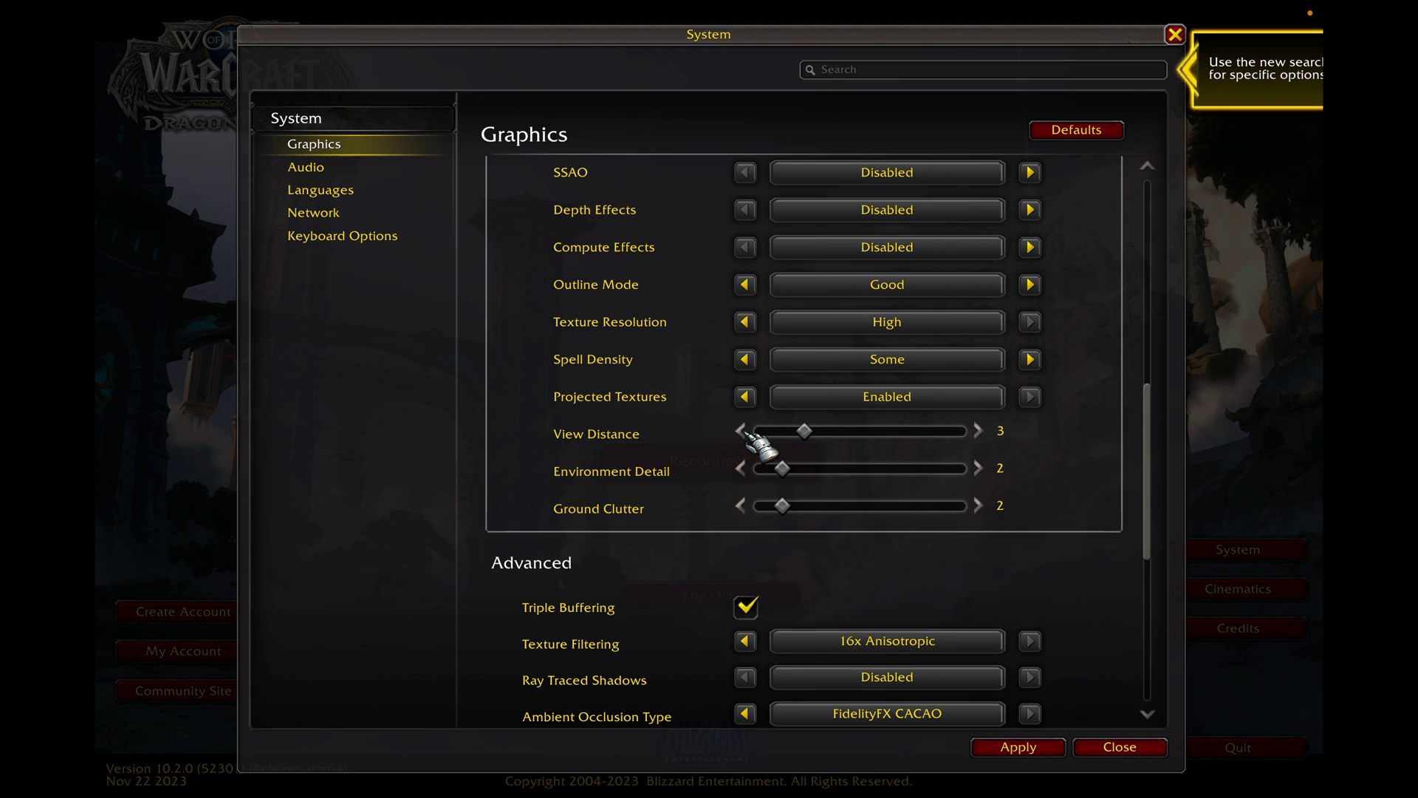
click(979, 431)
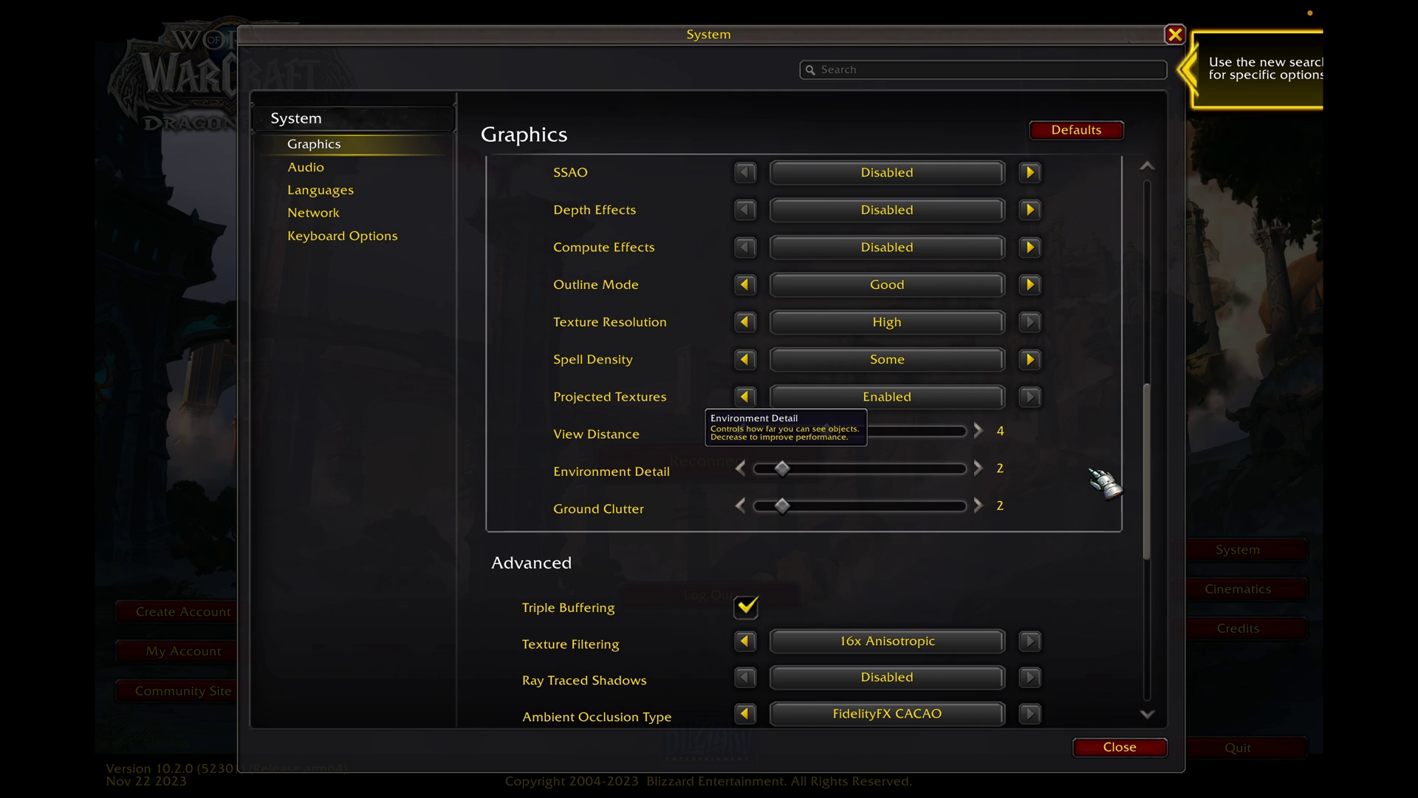
scroll(1105, 484, down, 2)
scroll(1105, 484, down, 2)
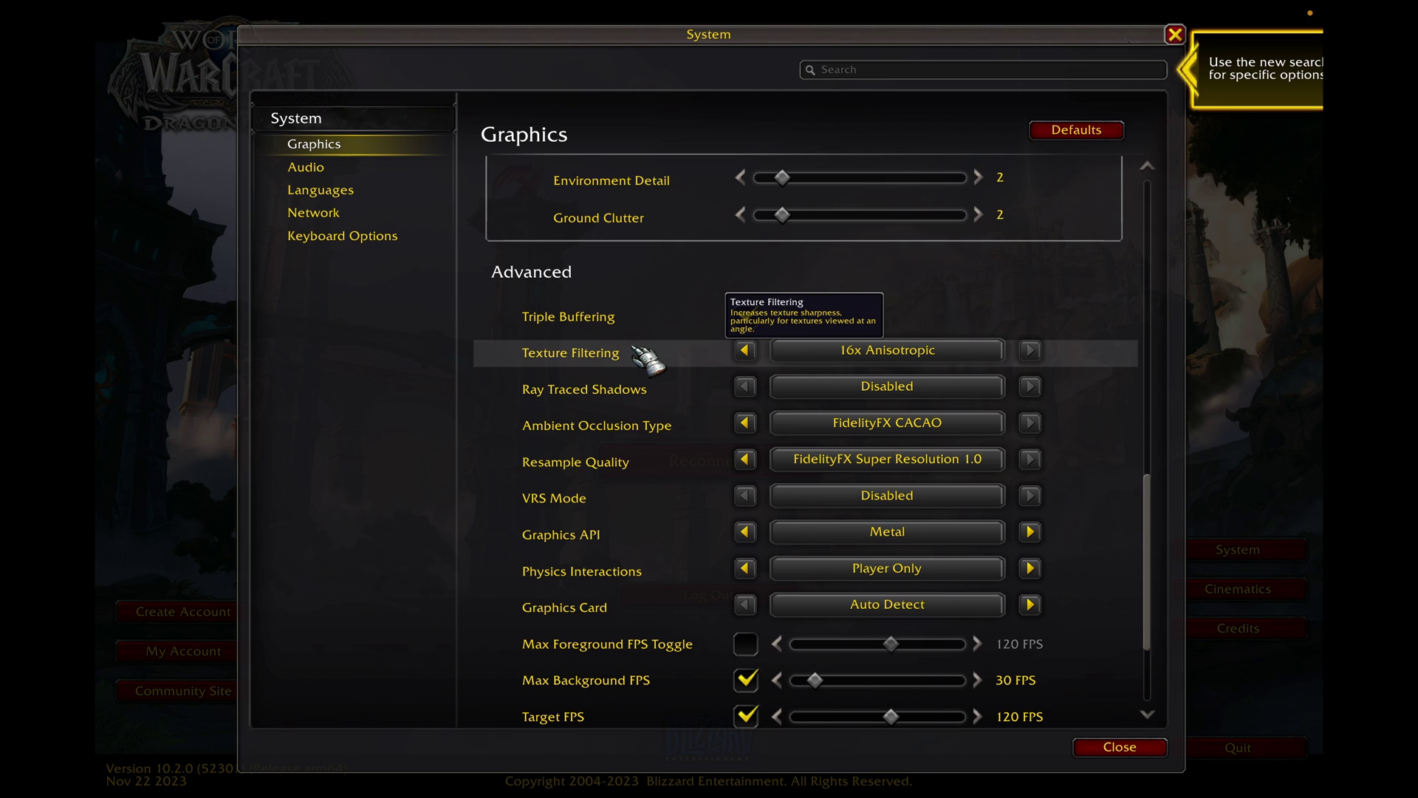
mouse_move(642, 388)
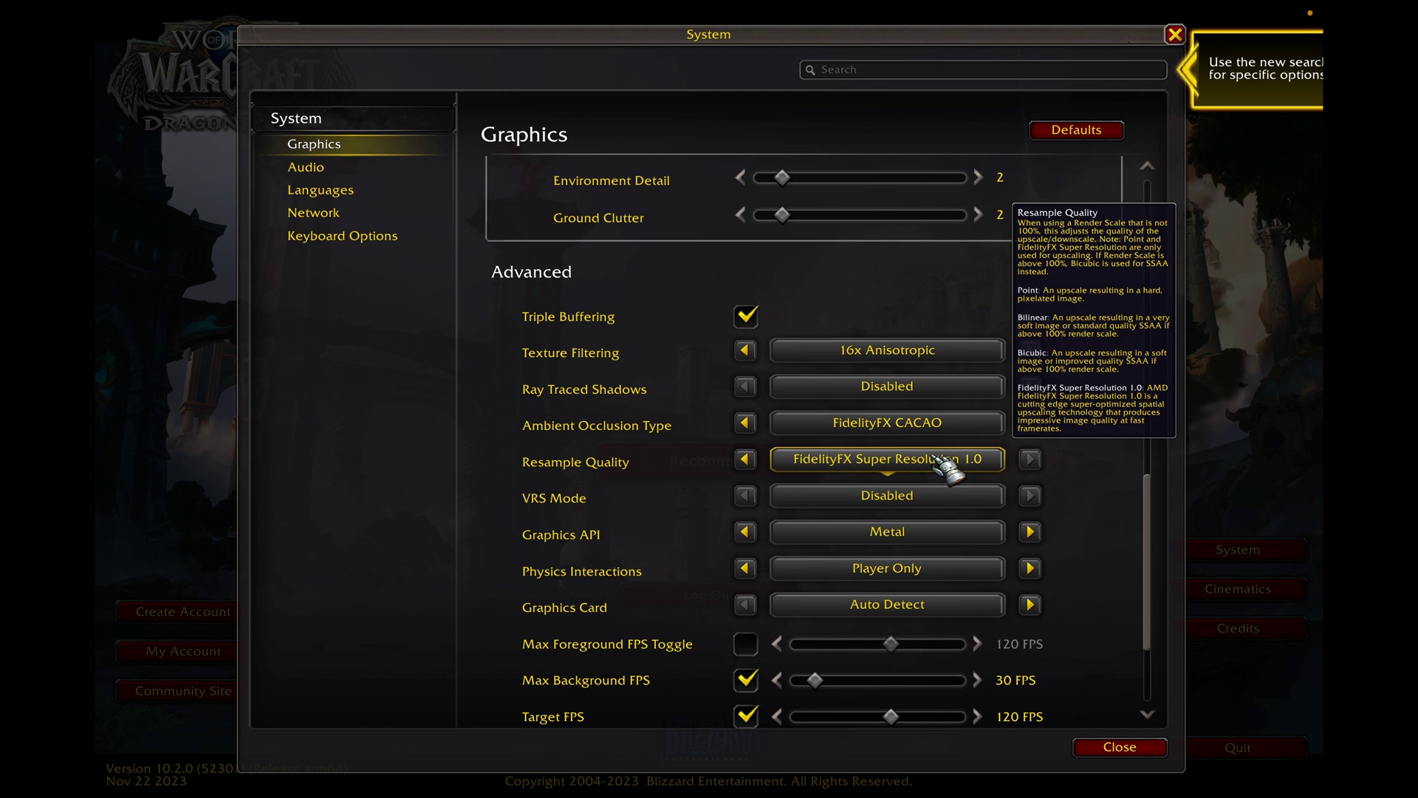
scroll(1064, 376, up, 10)
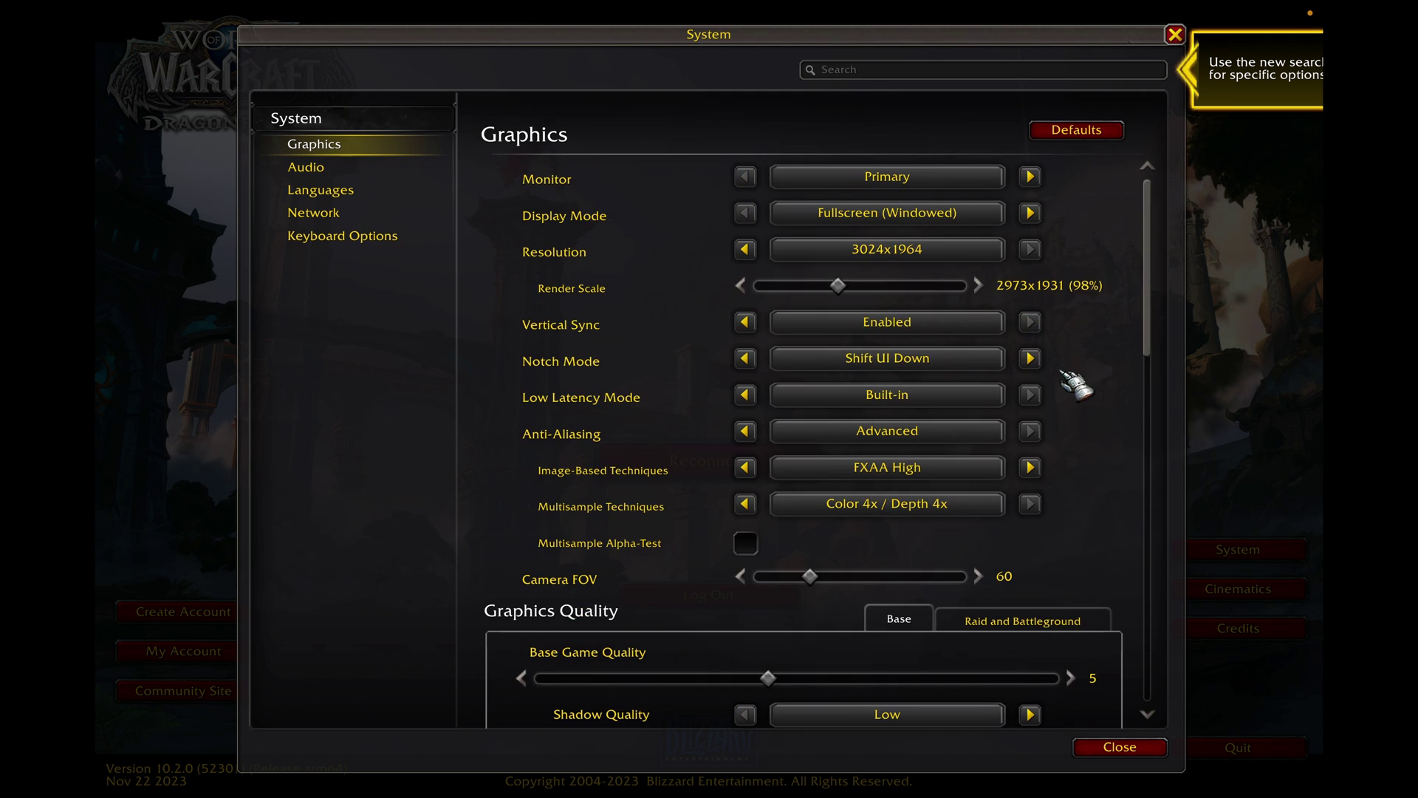
scroll(1104, 377, down, 10)
scroll(1122, 386, down, 3)
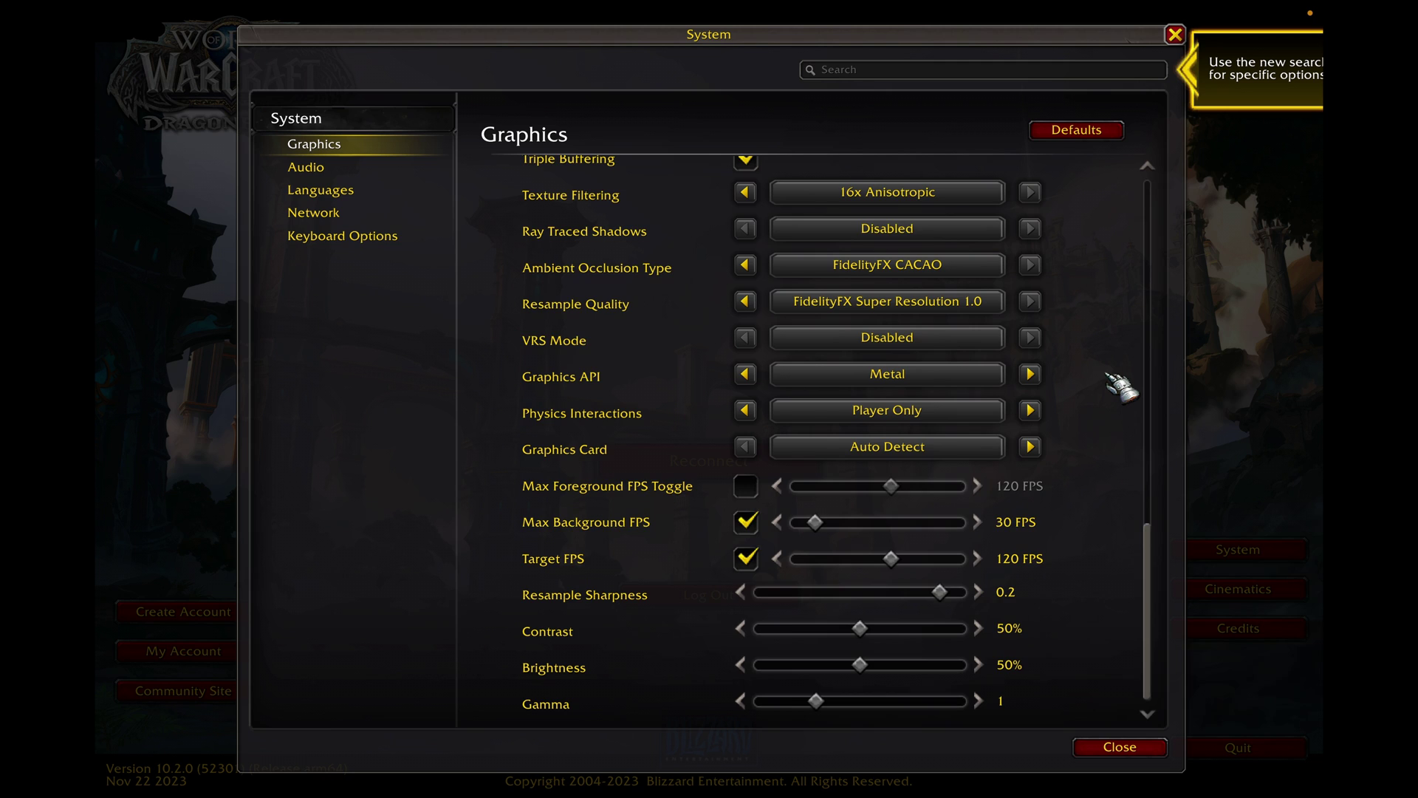
scroll(1121, 385, up, 1)
scroll(1122, 385, down, 1)
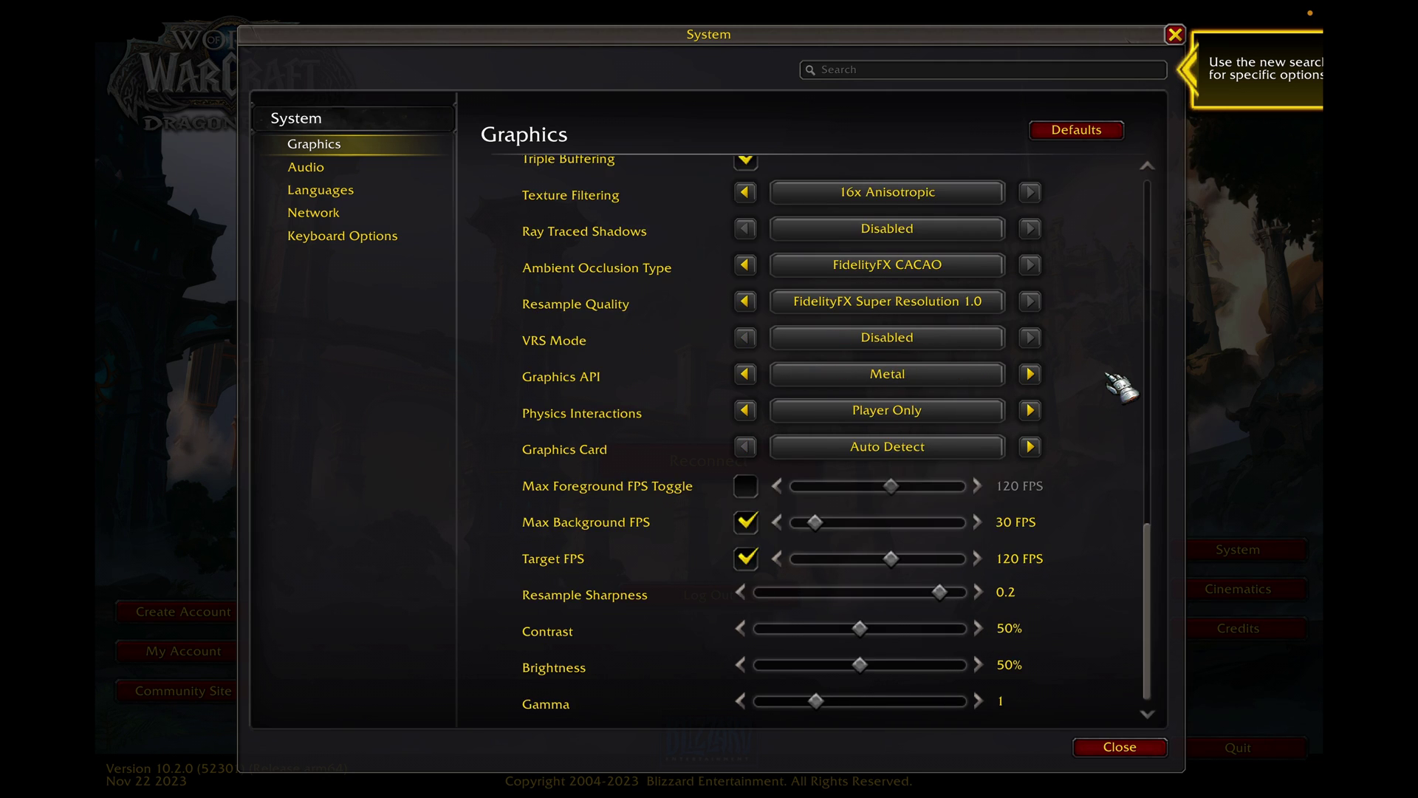
scroll(1115, 383, up, 1)
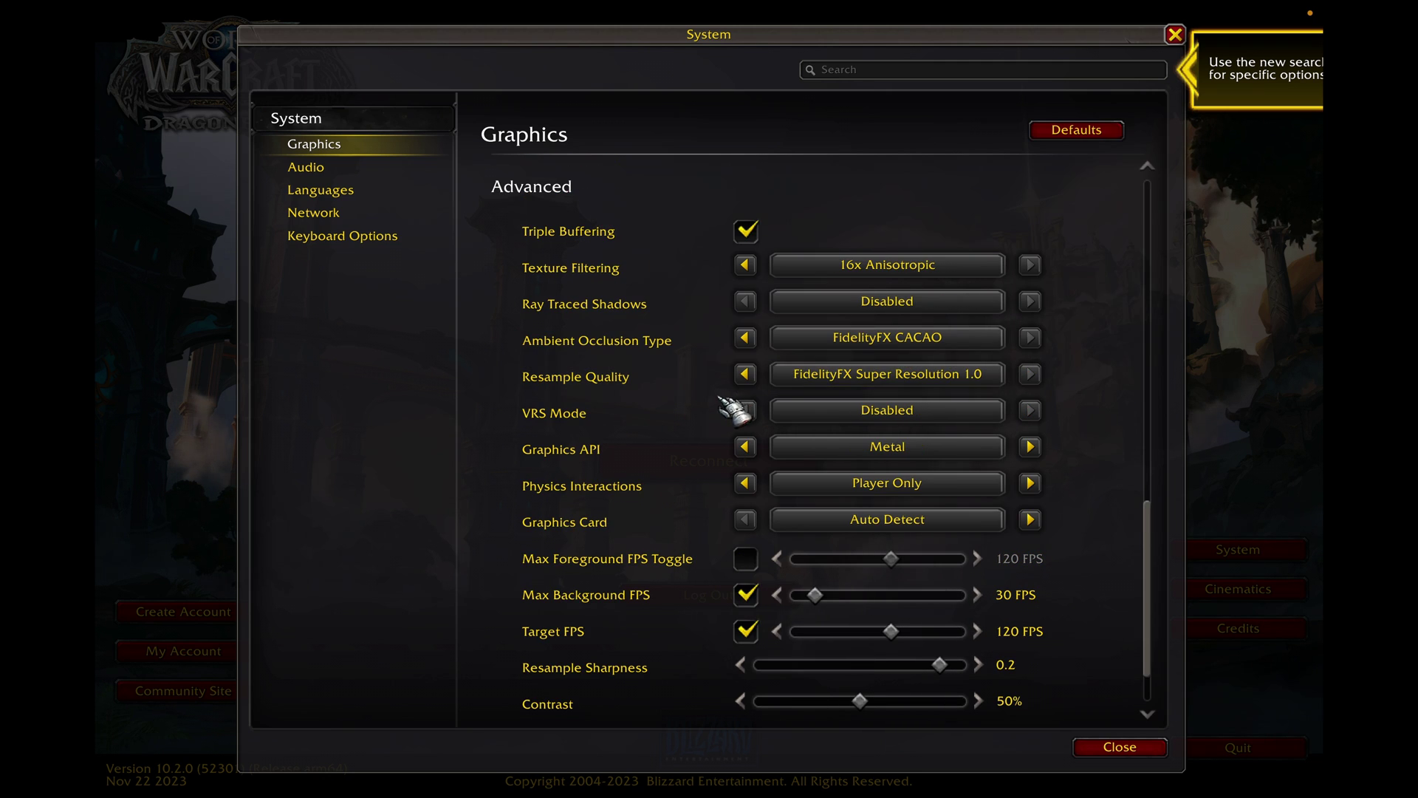
mouse_move(862, 412)
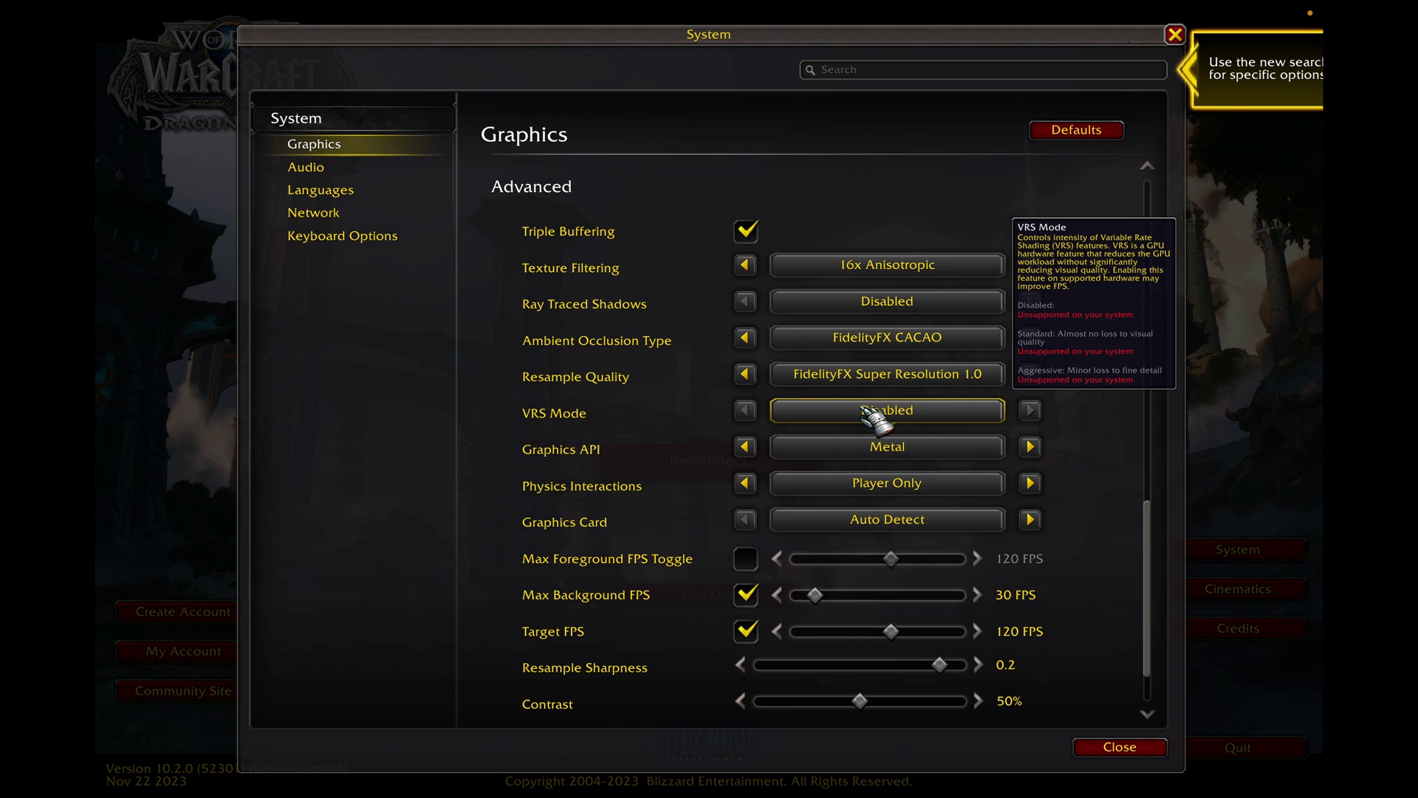
click(911, 452)
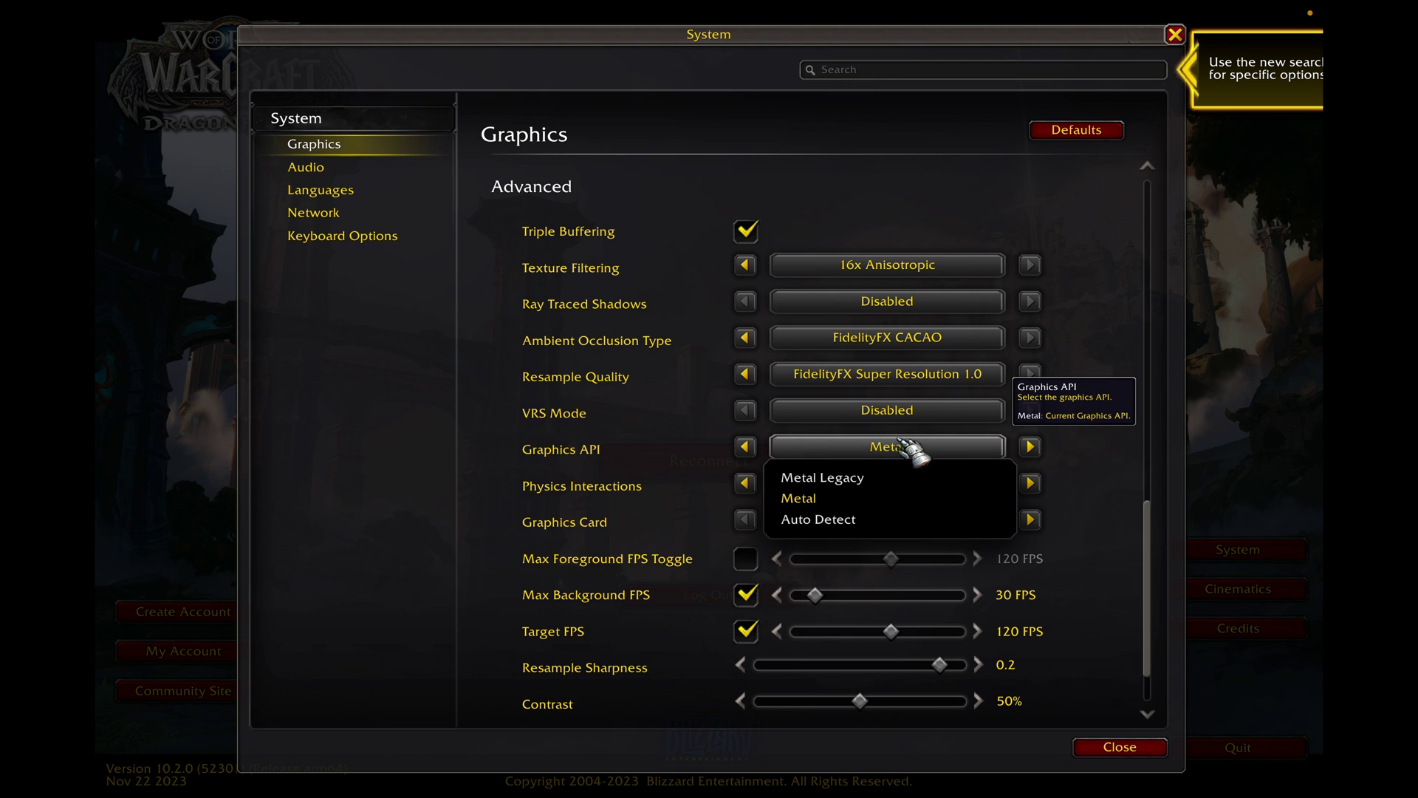
click(834, 500)
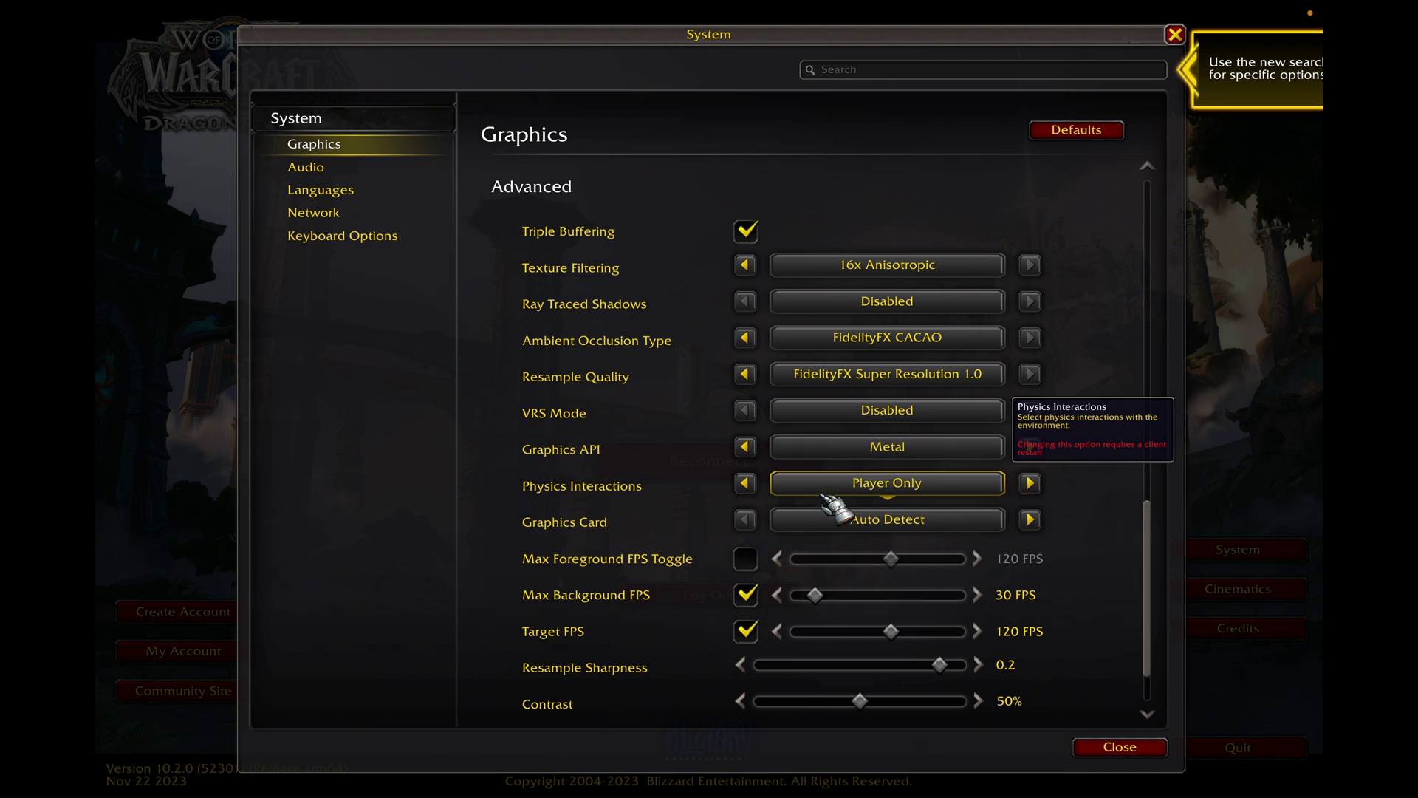
click(922, 493)
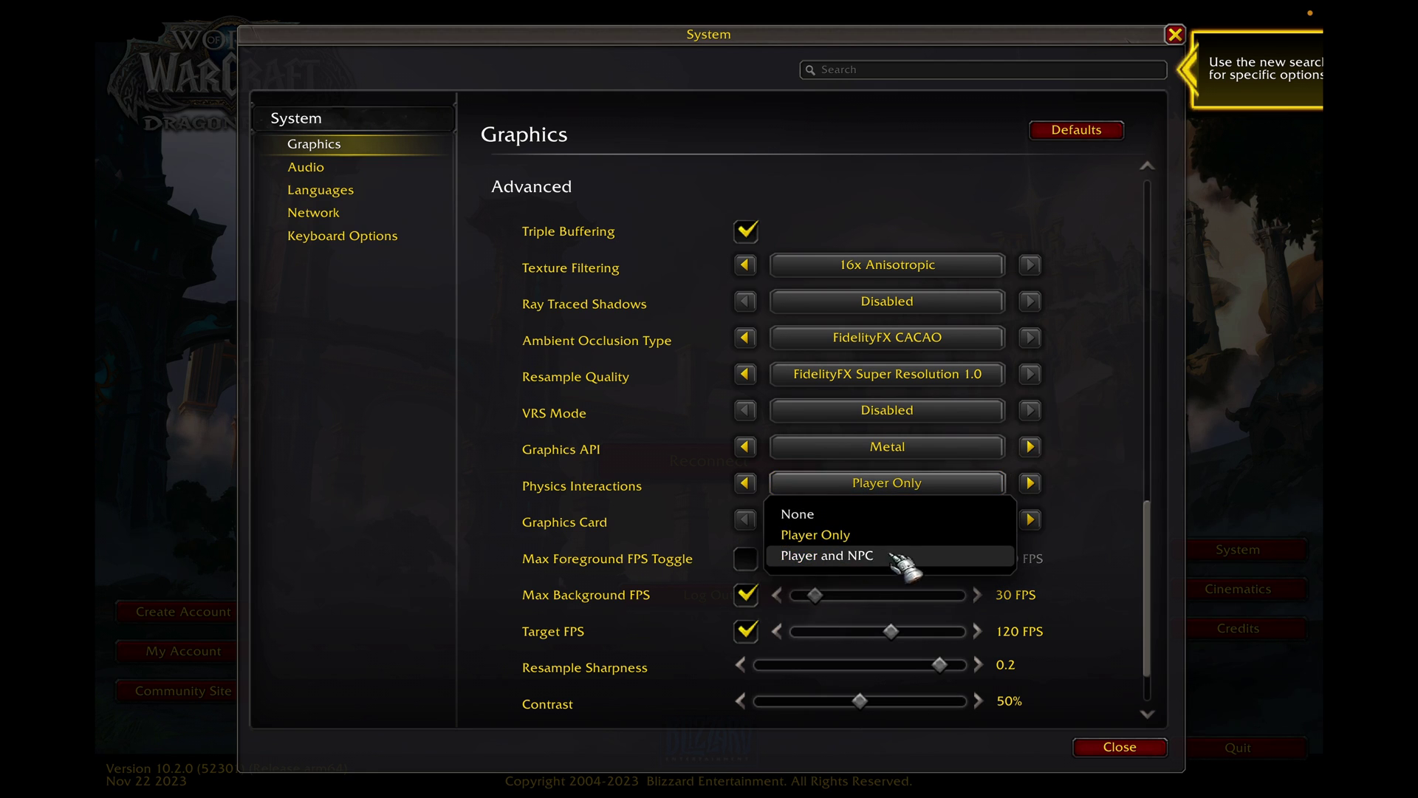
click(1106, 530)
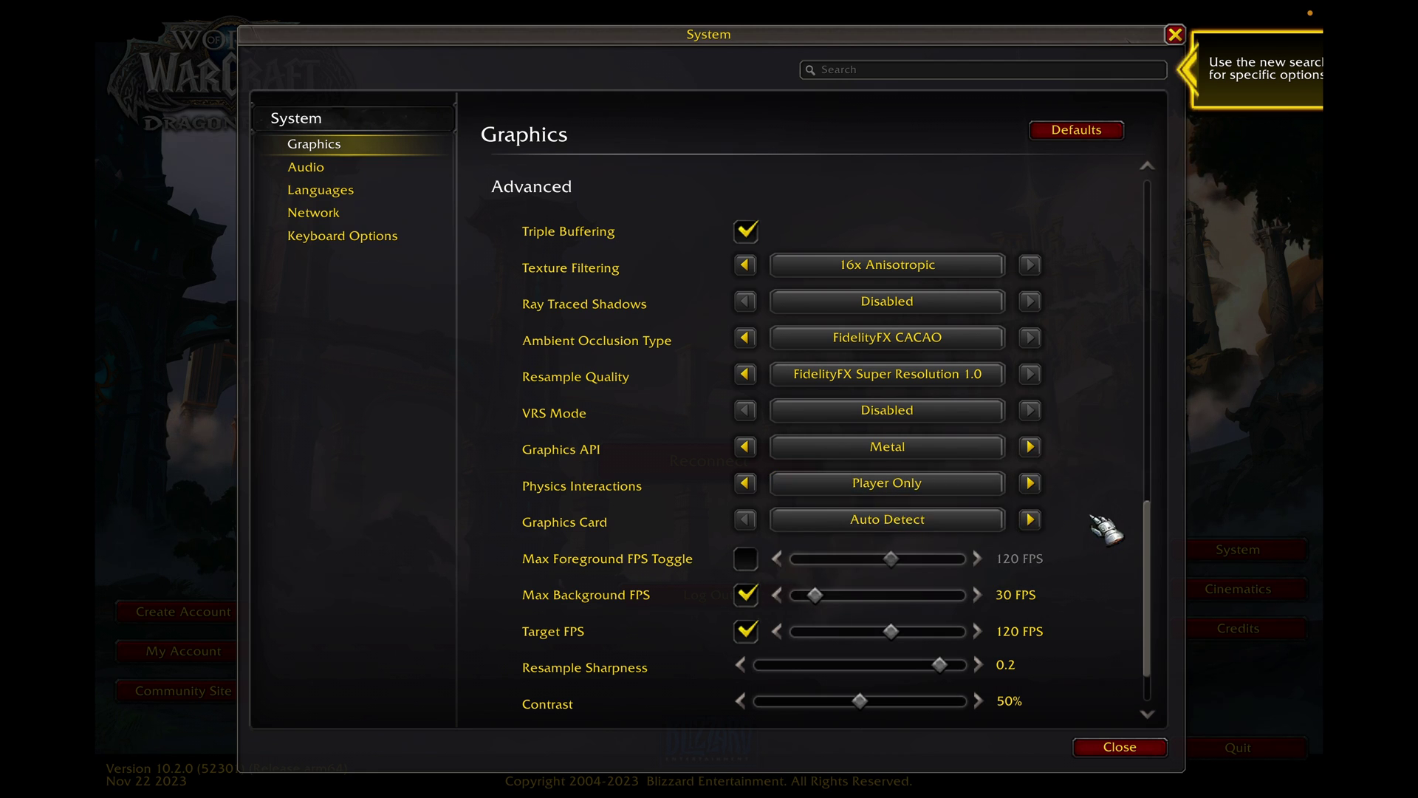
scroll(1106, 531, down, 2)
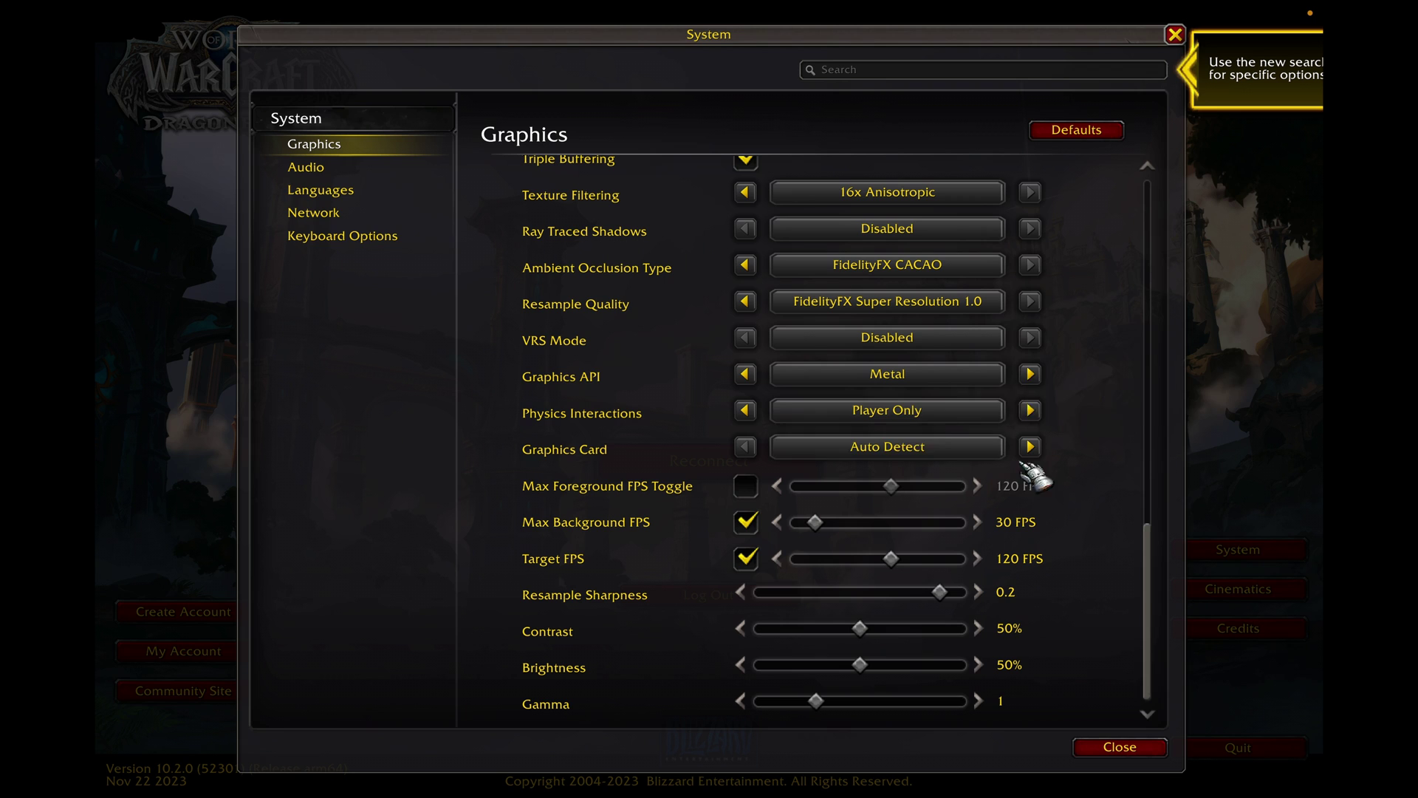
scroll(1099, 558, up, 2)
scroll(1099, 558, down, 2)
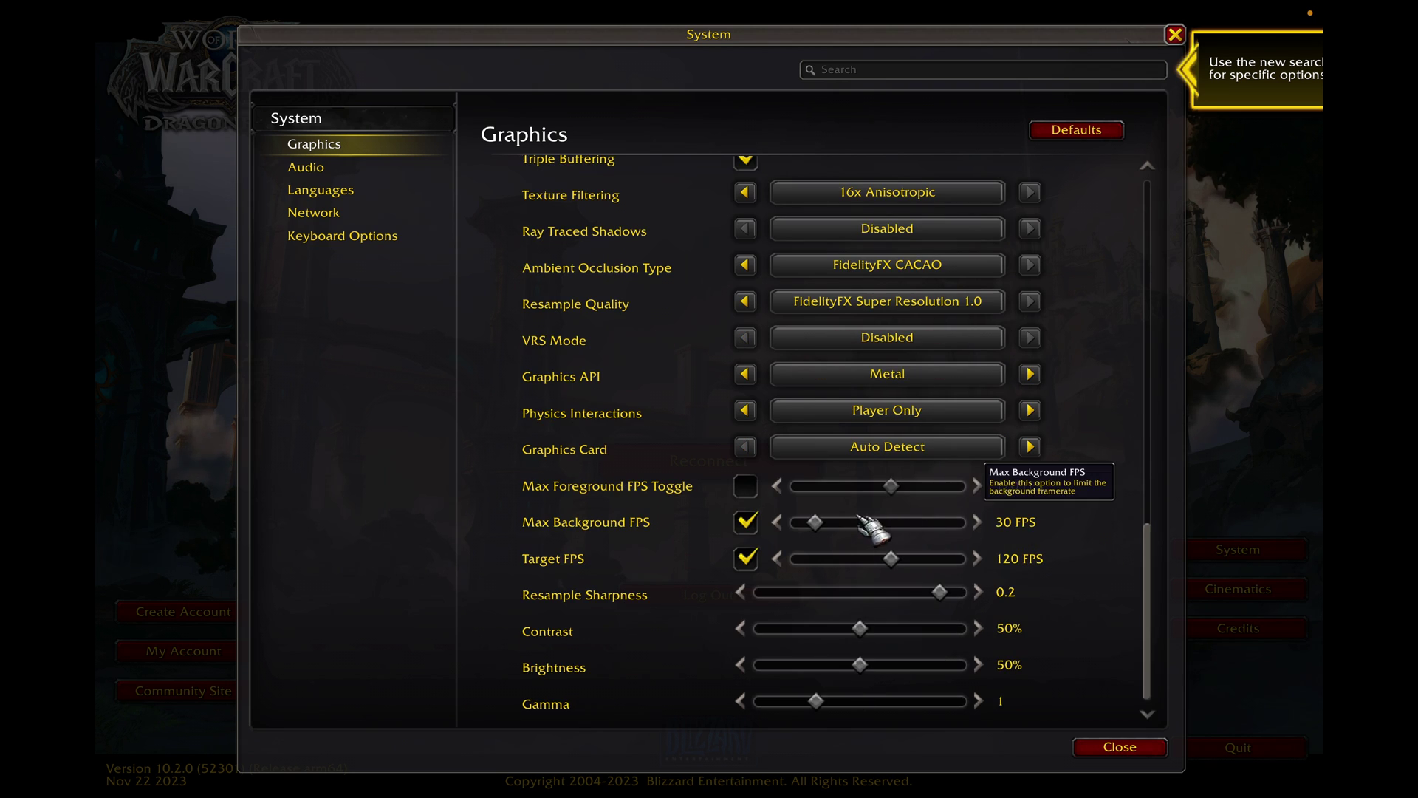